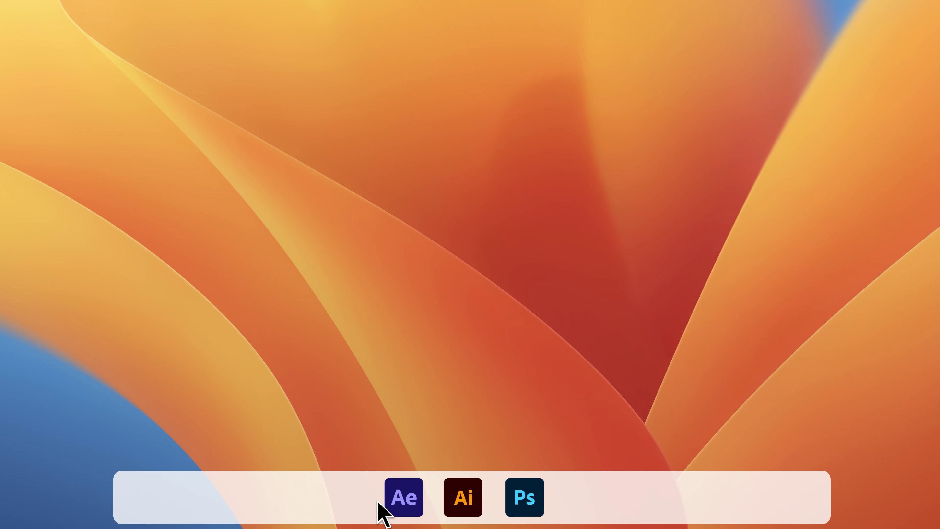
Launch Illustrator on Business Card.ai, which shows two blank card artboards and three colour labels
{"action": "left_click", "coordinate": [463, 496]}
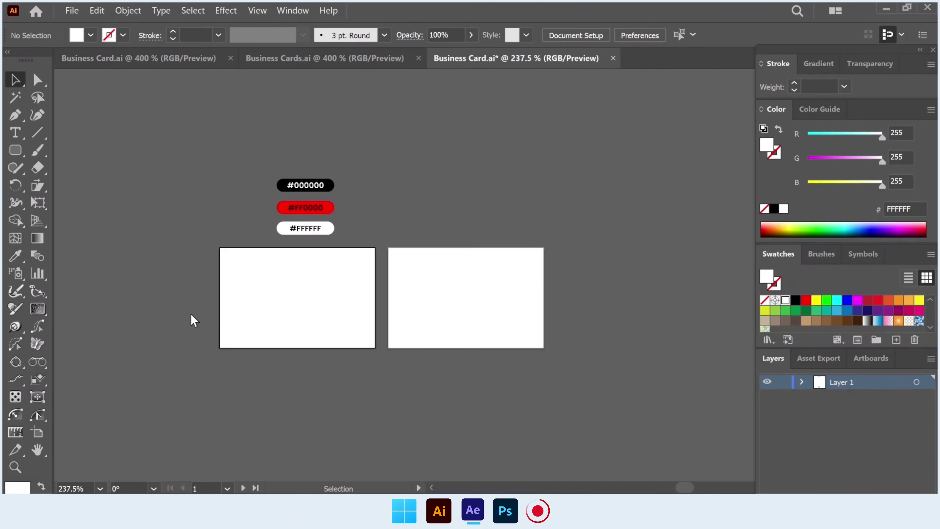
{"action": "left_click", "coordinate": [72, 11]}
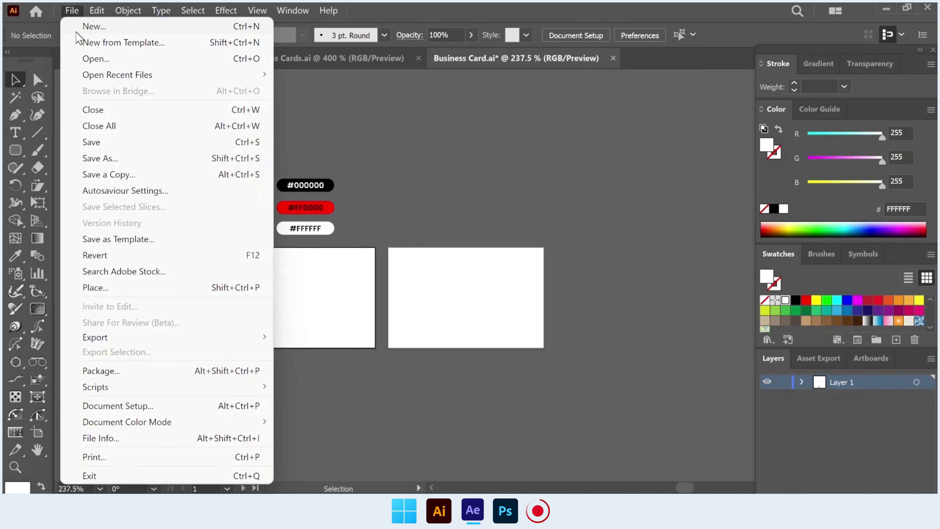
{"action": "left_click", "coordinate": [455, 148]}
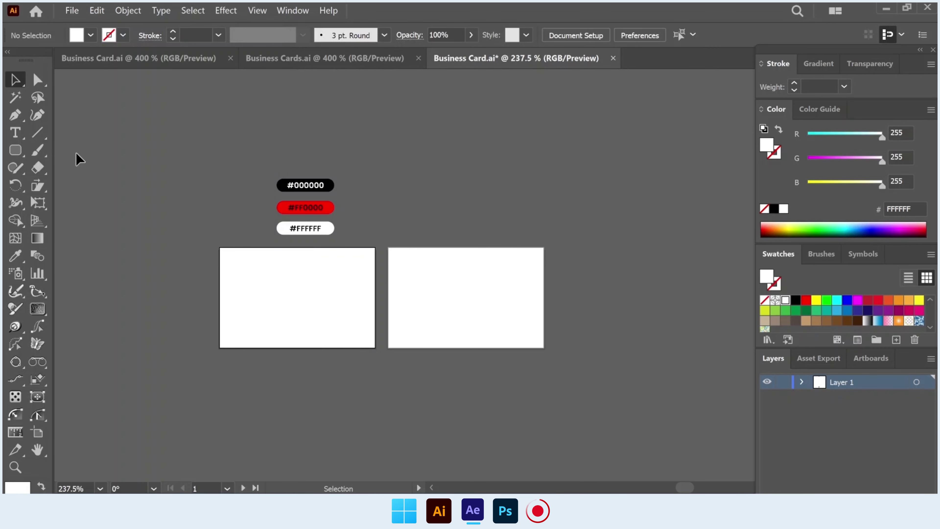
Draw a rectangle over the whole left artboard and fill it black by eyedropping the #000000 label
{"action": "left_click_drag", "start_coordinate": [22, 152], "coordinate": [70, 151]}
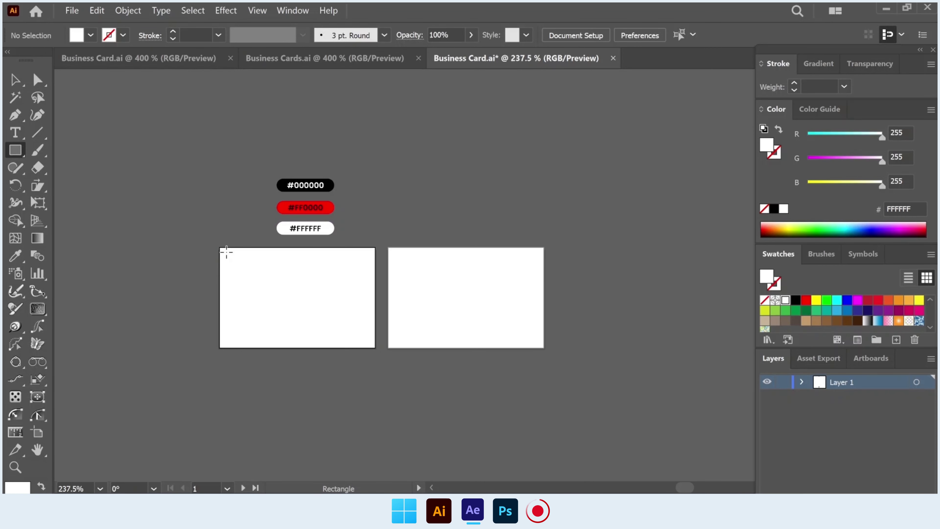
{"action": "left_click_drag", "start_coordinate": [220, 247], "coordinate": [375, 347]}
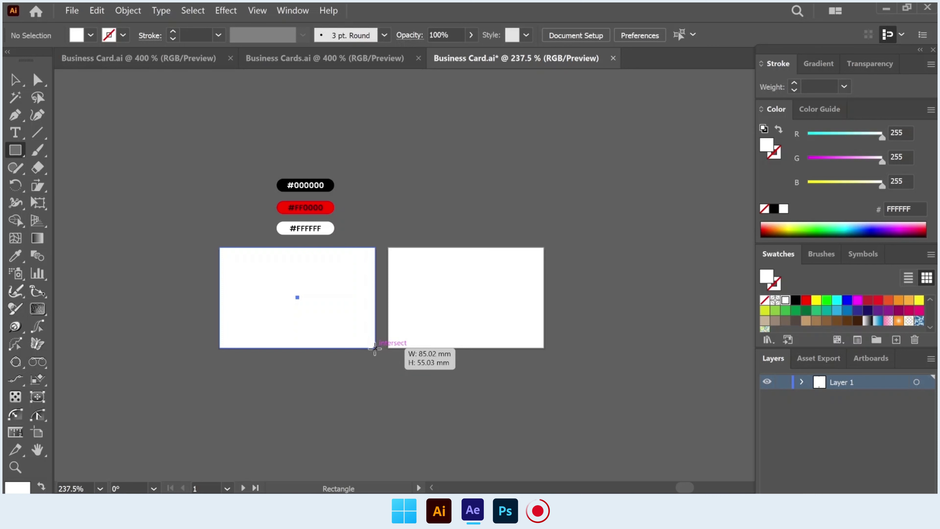
{"action": "left_click", "coordinate": [14, 255]}
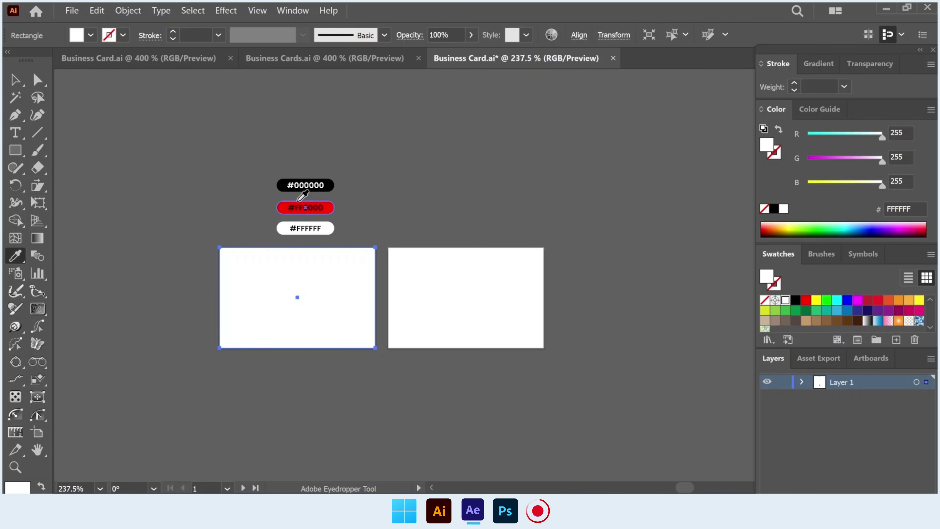
{"action": "left_click", "coordinate": [331, 189]}
{"action": "key", "text": "v"}
{"action": "key", "text": "ctrl+shift+a"}
{"action": "left_click", "coordinate": [272, 280]}
{"action": "key", "text": "ctrl+plus"}
{"action": "left_click", "coordinate": [410, 217]}
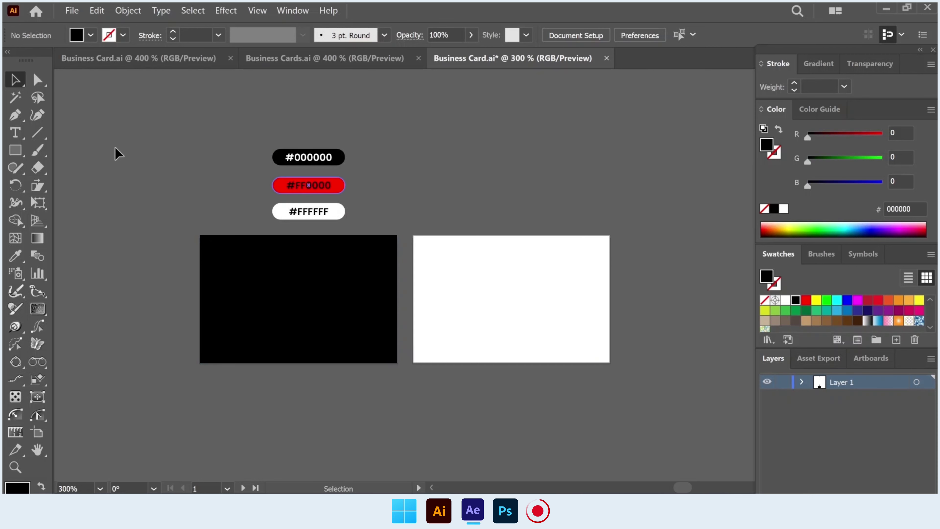
Draw a rounded rectangle inside the black card and adjust its corner radius
{"action": "left_click_drag", "start_coordinate": [21, 153], "coordinate": [91, 170]}
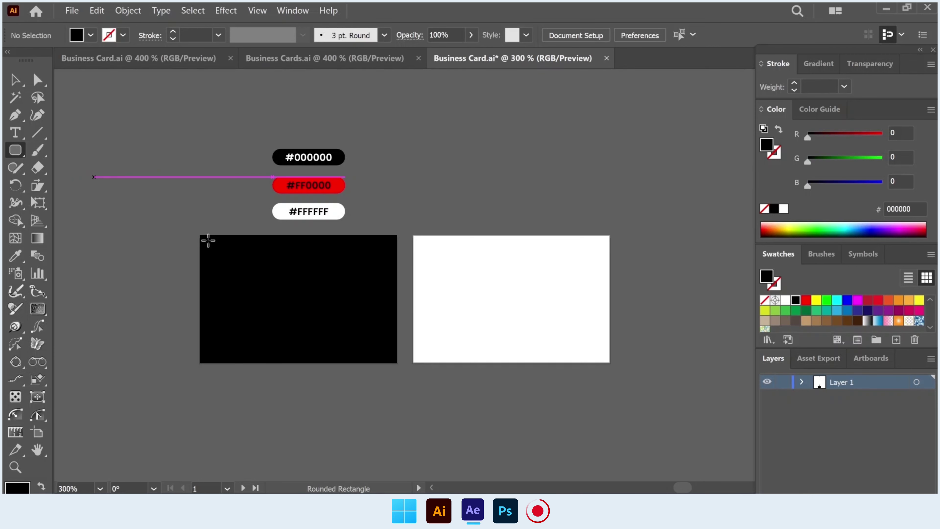
{"action": "left_click_drag", "start_coordinate": [208, 243], "coordinate": [385, 349]}
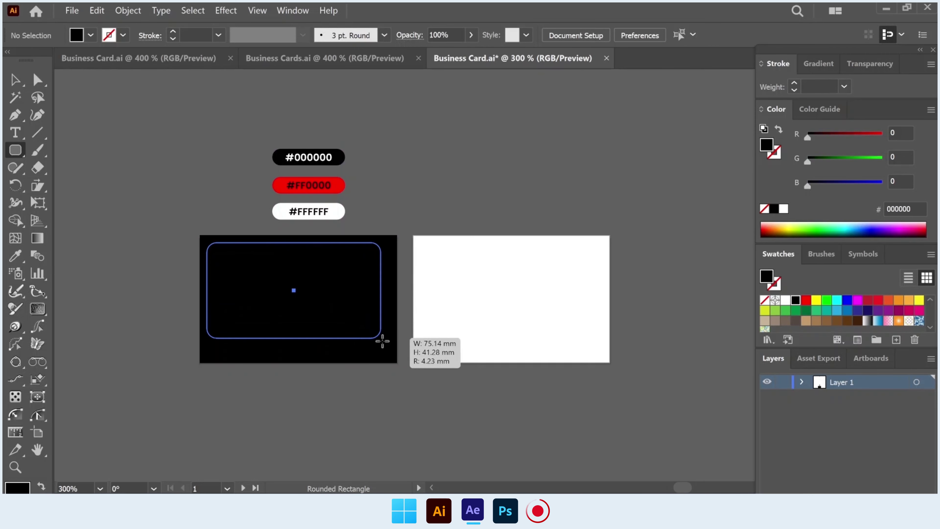
{"action": "left_click_drag", "start_coordinate": [384, 348], "coordinate": [390, 355]}
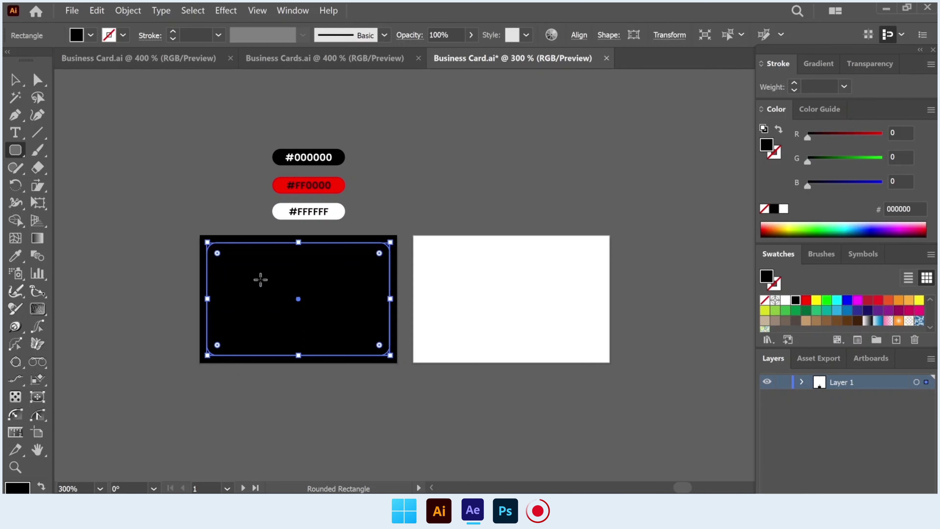
{"action": "left_click_drag", "start_coordinate": [217, 254], "coordinate": [215, 251]}
Give the rounded rectangle a white 0.75 pt outline stroke
{"action": "left_click", "coordinate": [794, 85]}
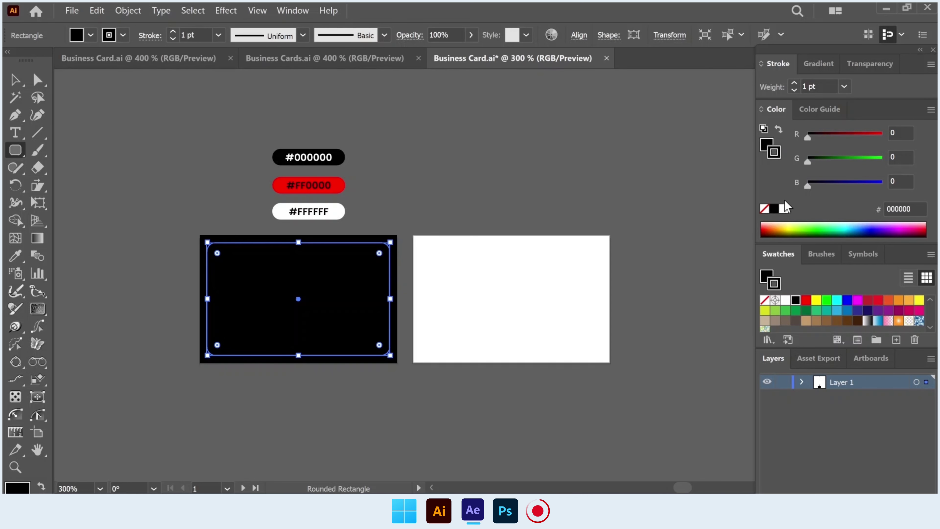
{"action": "left_click", "coordinate": [784, 209]}
{"action": "left_click", "coordinate": [16, 80]}
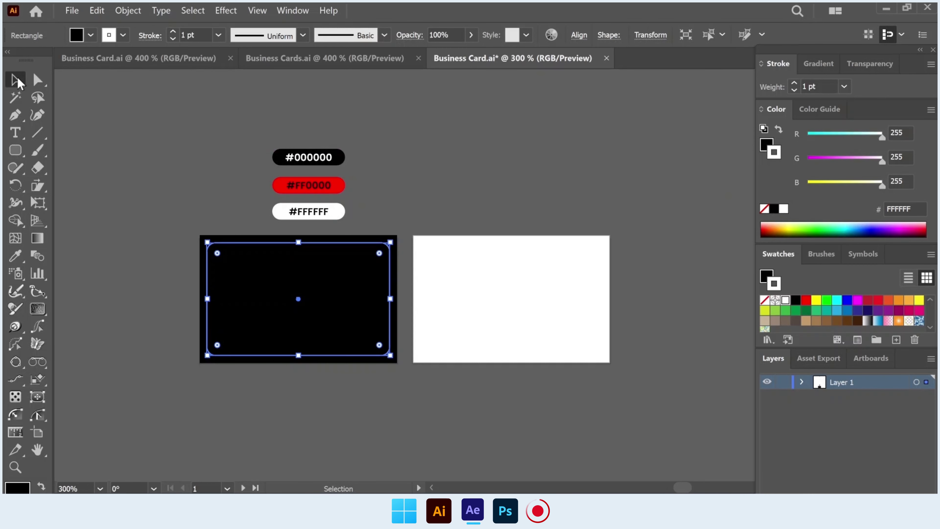
{"action": "left_click", "coordinate": [183, 116]}
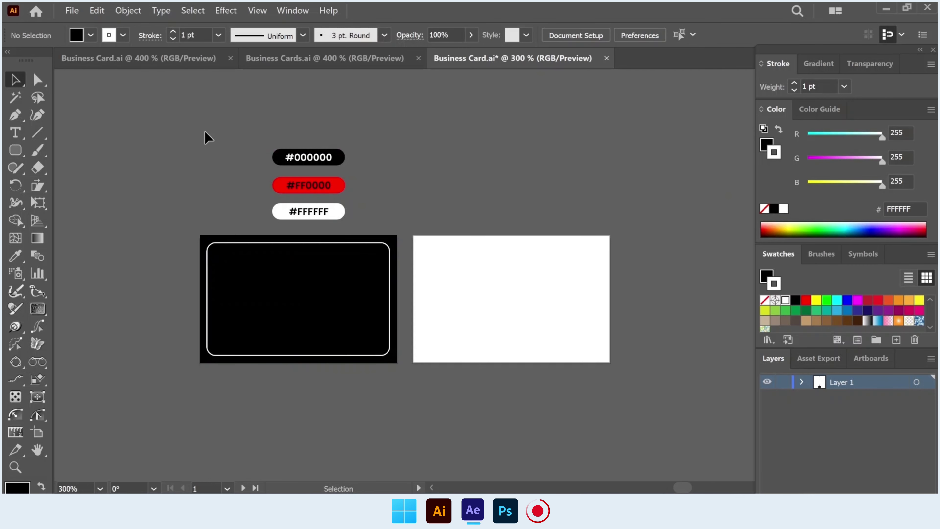
{"action": "left_click", "coordinate": [339, 242]}
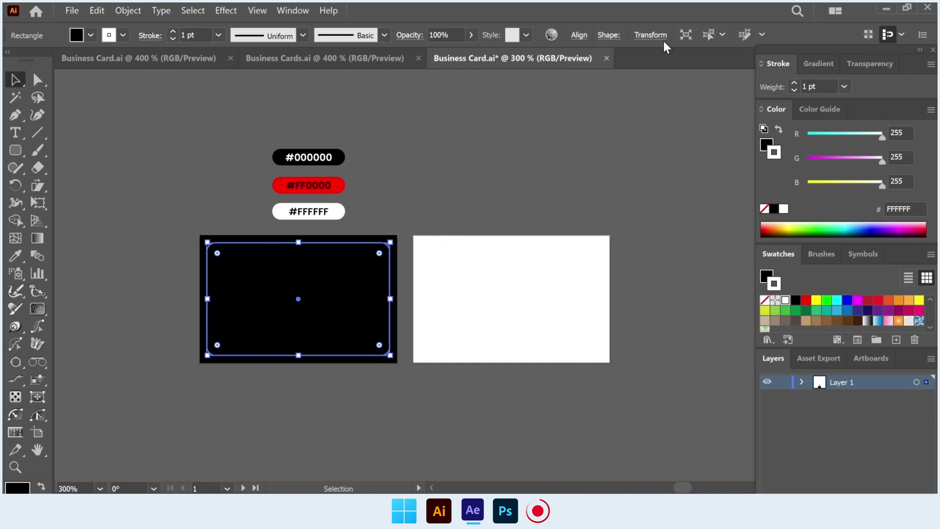
Align the rounded rectangle to vertical centre on the black card
{"action": "left_click", "coordinate": [579, 36]}
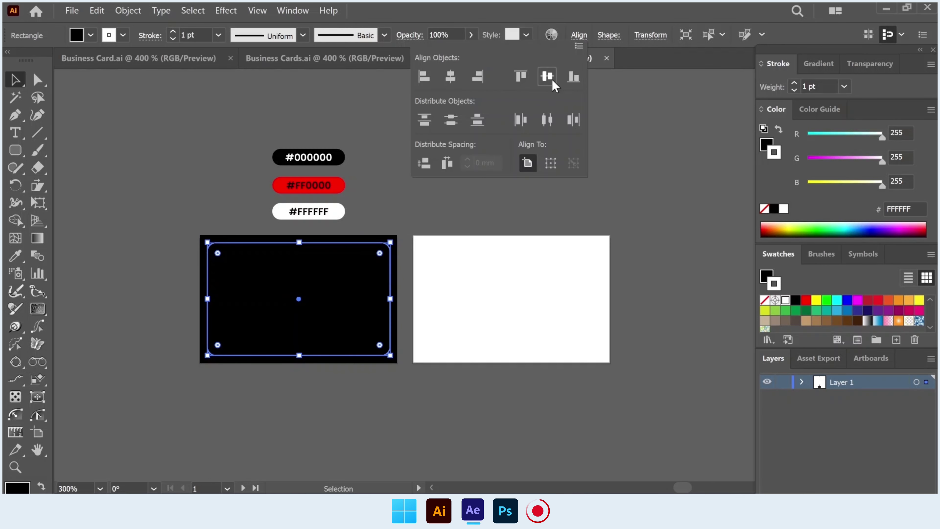
{"action": "left_click", "coordinate": [430, 185]}
{"action": "left_click", "coordinate": [408, 198]}
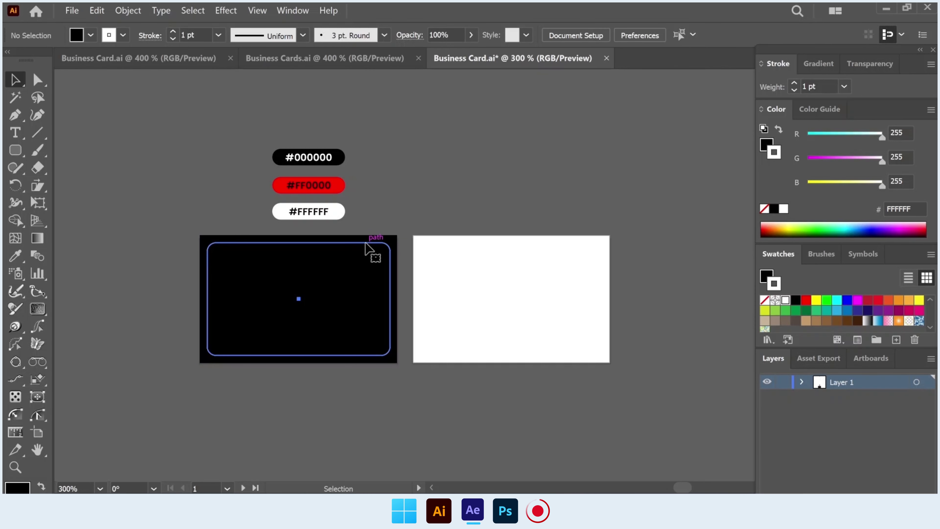
{"action": "left_click", "coordinate": [365, 247]}
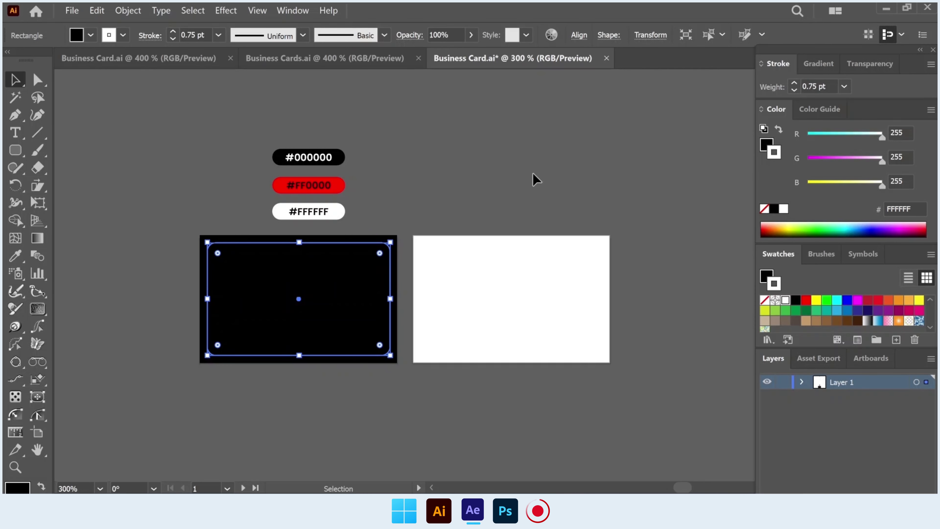
{"action": "left_click", "coordinate": [475, 185]}
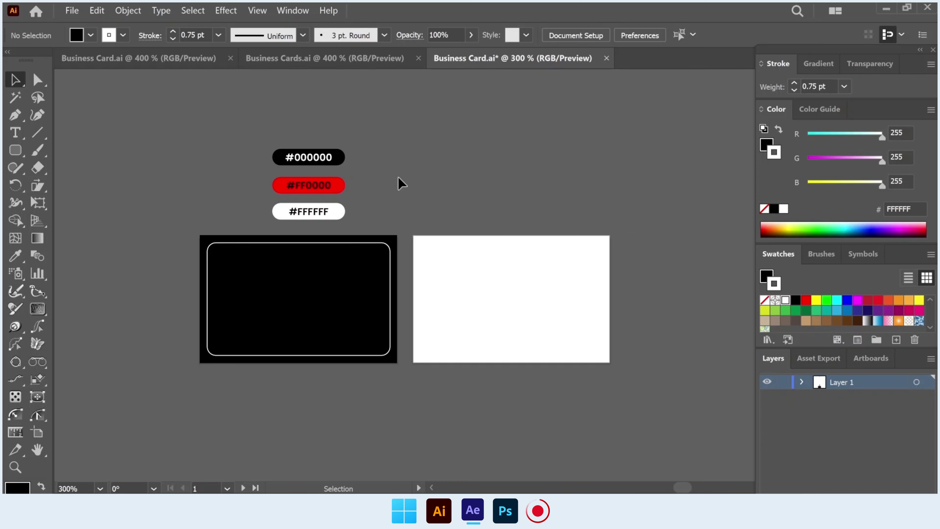
{"action": "left_click", "coordinate": [72, 10]}
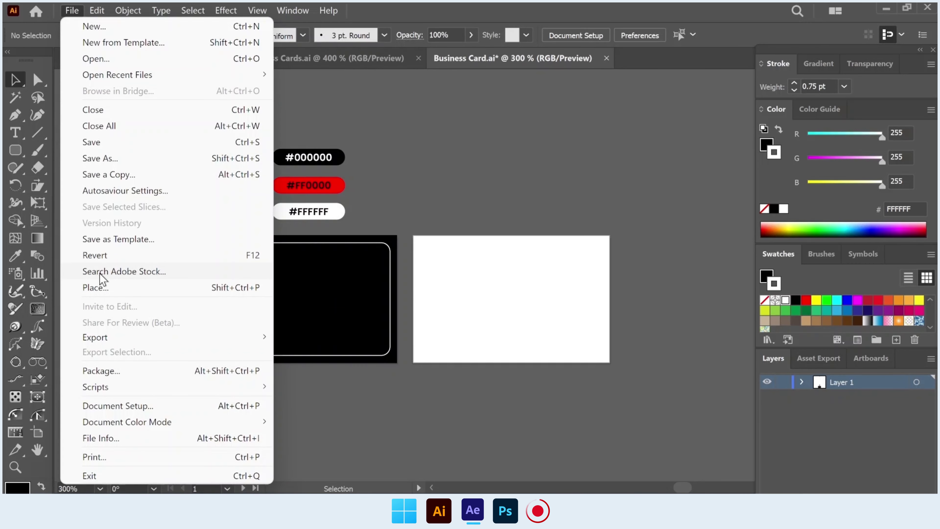
Place the red-and-white gear logo at the top centre of the black front card
{"action": "left_click", "coordinate": [104, 288]}
{"action": "left_click", "coordinate": [310, 272]}
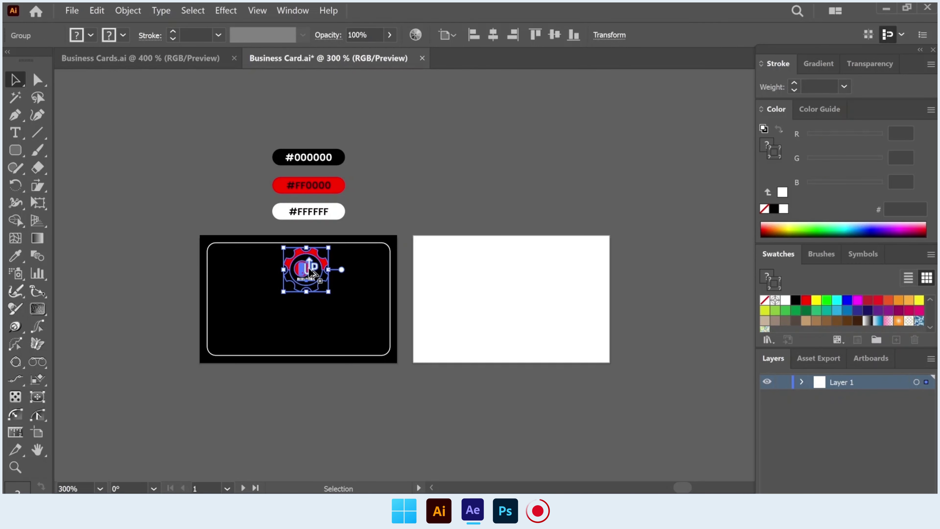
{"action": "scroll", "coordinate": [310, 273], "scroll_direction": "up", "scroll_amount": 1}
{"action": "left_click_drag", "start_coordinate": [310, 272], "coordinate": [300, 275]}
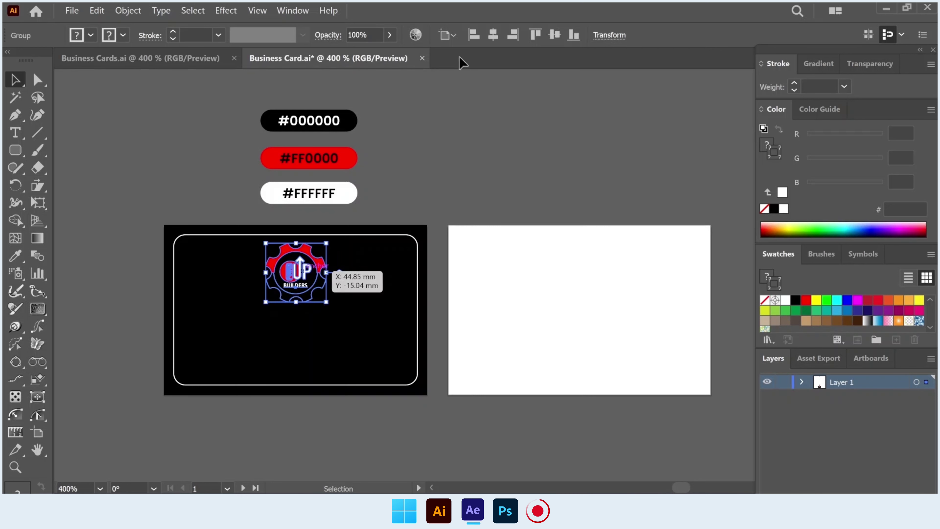
{"action": "left_click", "coordinate": [458, 147]}
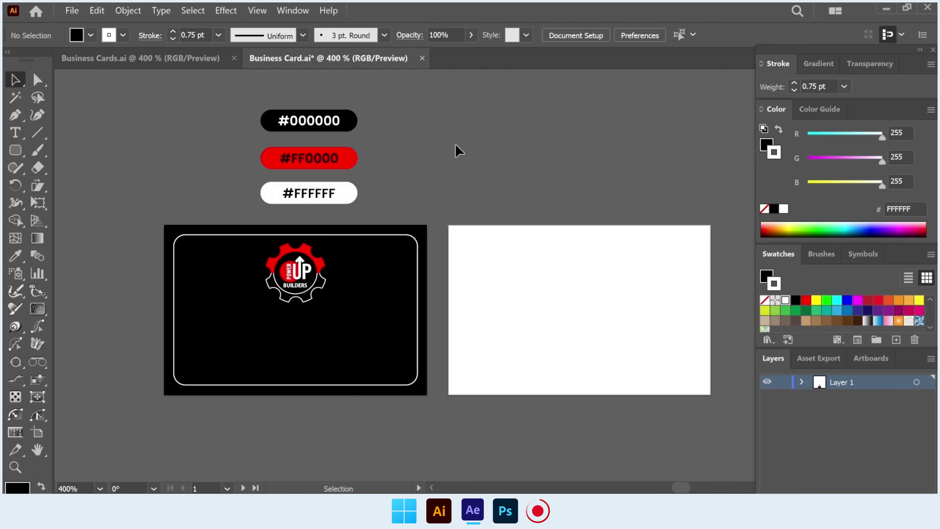
{"action": "scroll", "coordinate": [459, 150], "scroll_direction": "down", "scroll_amount": 1}
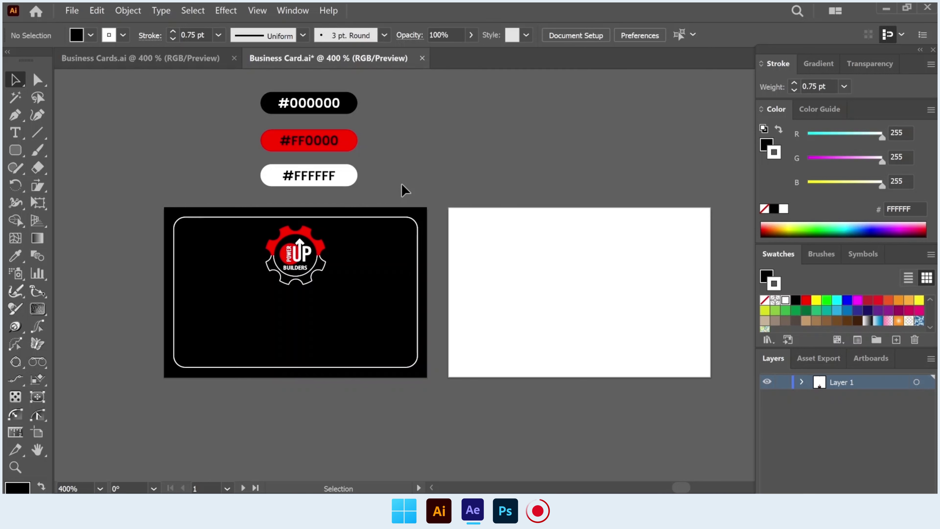
Draw a short vertical divider line below the logo at the card's horizontal centre
{"action": "left_click", "coordinate": [37, 132]}
{"action": "left_click_drag", "start_coordinate": [295, 266], "coordinate": [296, 354]}
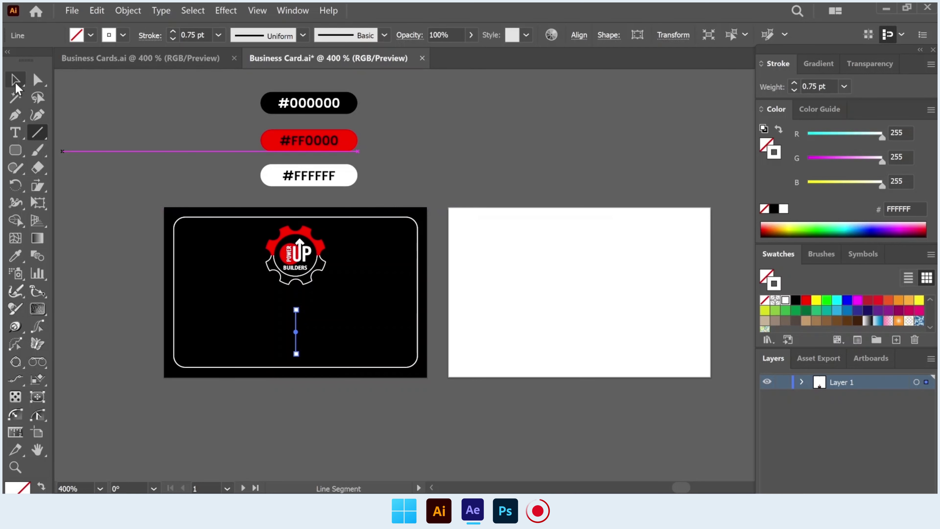
{"action": "left_click", "coordinate": [15, 86]}
{"action": "left_click", "coordinate": [415, 159]}
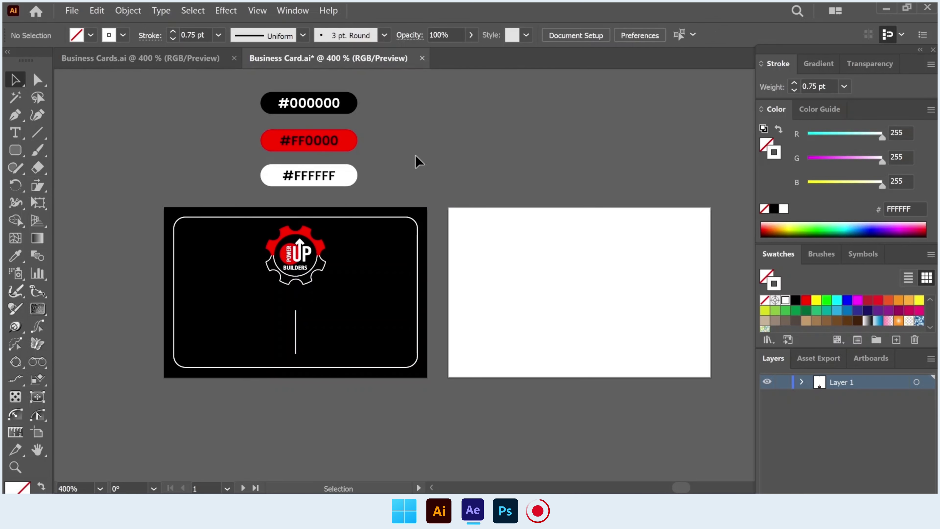
Add the cardholder's name left of the divider and colour it #FF0000 red
{"action": "left_click", "coordinate": [15, 132]}
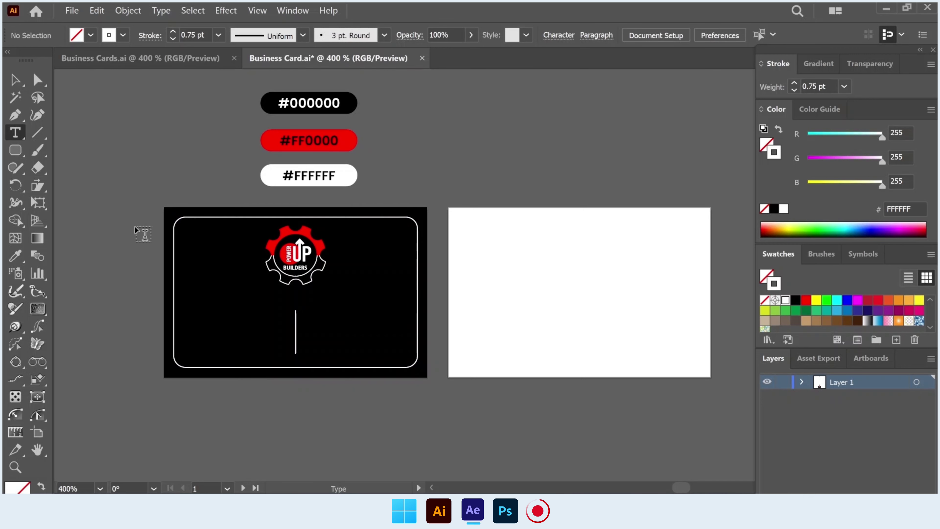
{"action": "left_click", "coordinate": [211, 319]}
{"action": "key", "text": "BackSpace"}
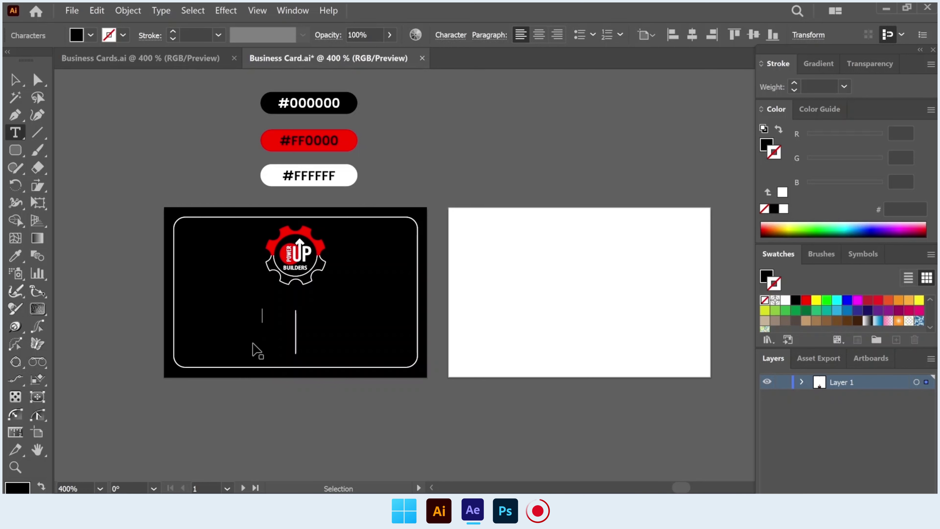
{"action": "key", "text": "ctrl+z"}
{"action": "left_click", "coordinate": [15, 256]}
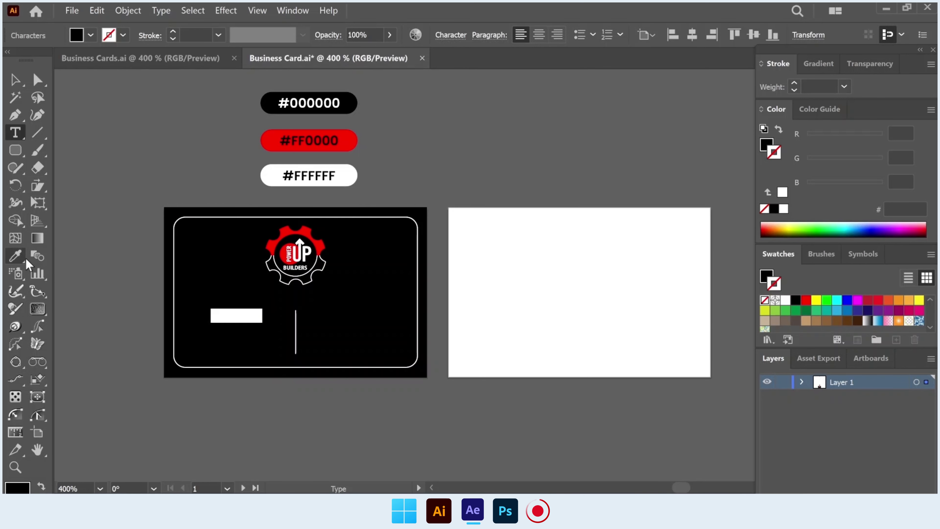
{"action": "left_click", "coordinate": [286, 231]}
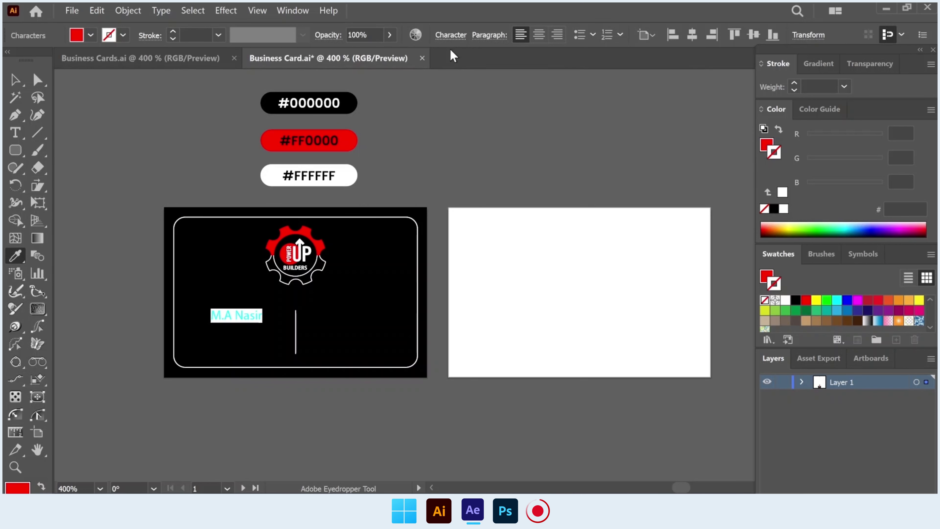
Set the name's font to Poppins Bold
{"action": "left_click", "coordinate": [451, 36]}
{"action": "type", "text": "po"}
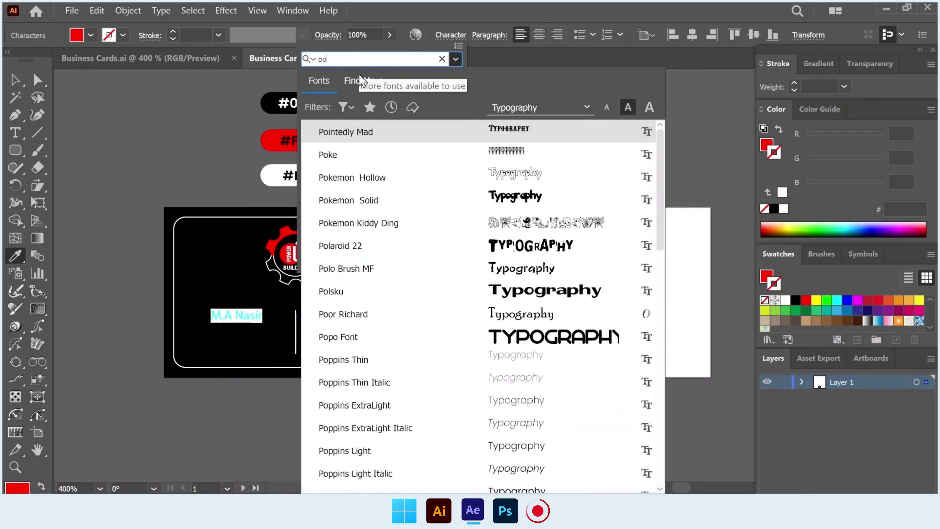
{"action": "type", "text": "pp"}
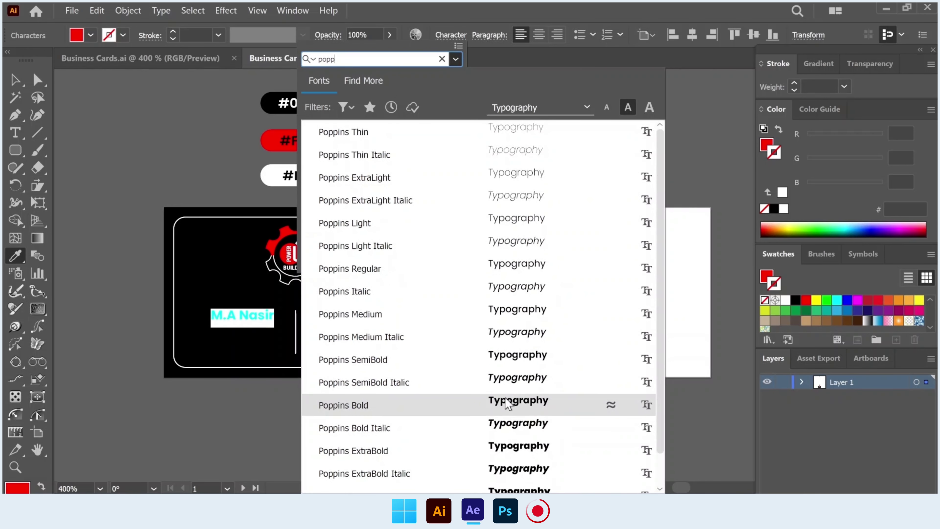
{"action": "left_click", "coordinate": [477, 406]}
{"action": "left_click", "coordinate": [60, 157]}
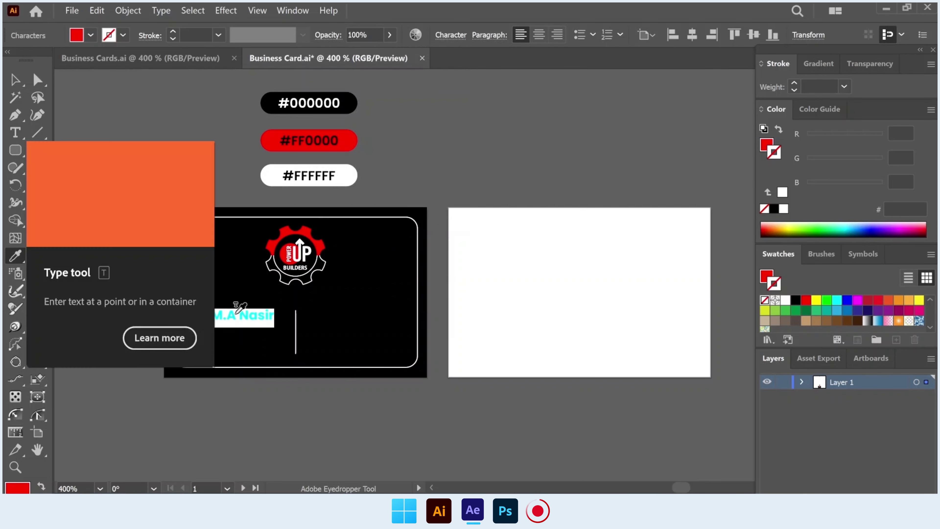
Check the surname's font style stays Bold, then reselect the name text
{"action": "left_click", "coordinate": [14, 133]}
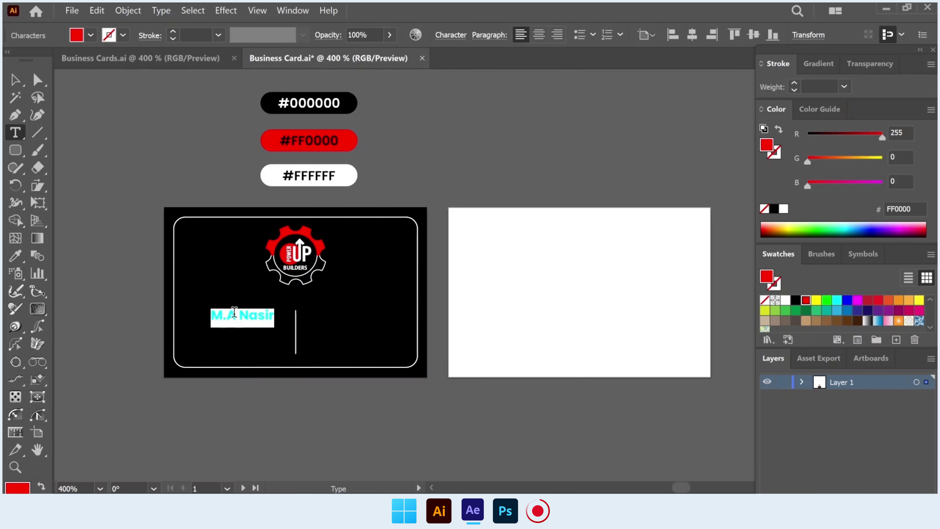
{"action": "double_click", "coordinate": [253, 315]}
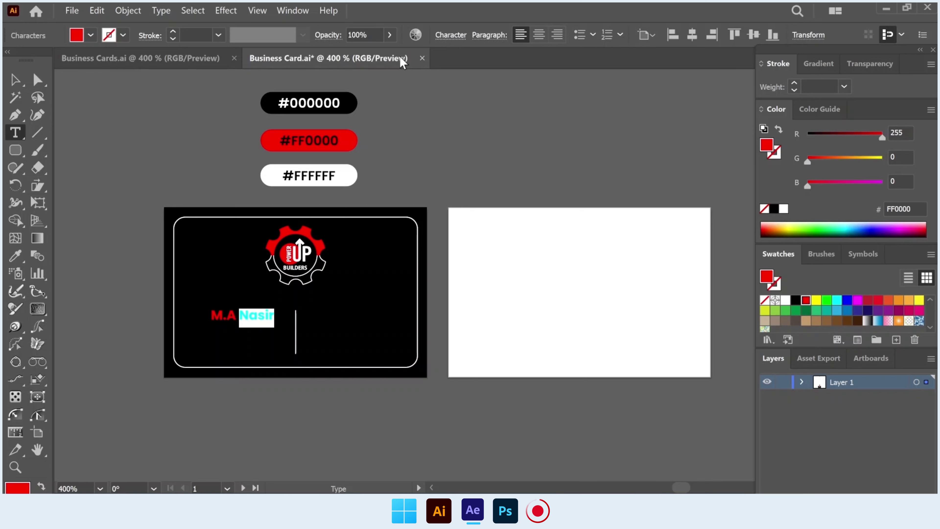
{"action": "left_click", "coordinate": [451, 35]}
{"action": "left_click", "coordinate": [456, 78]}
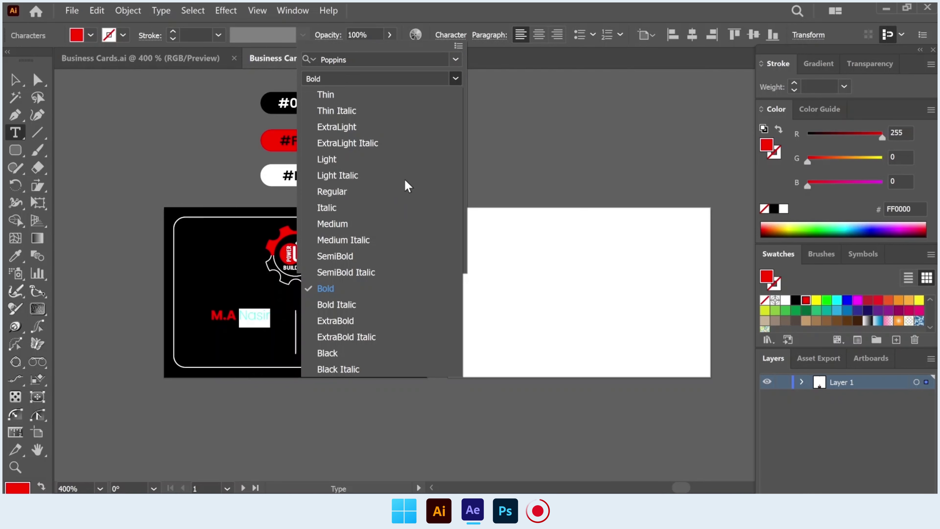
{"action": "key", "text": "Escape"}
{"action": "key", "text": "Escape"}
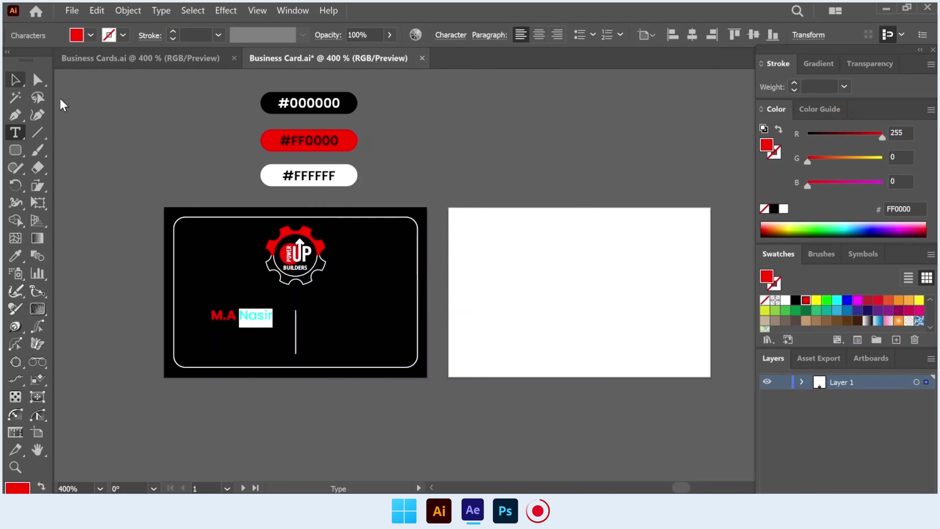
{"action": "left_click", "coordinate": [15, 79]}
{"action": "left_click", "coordinate": [199, 145]}
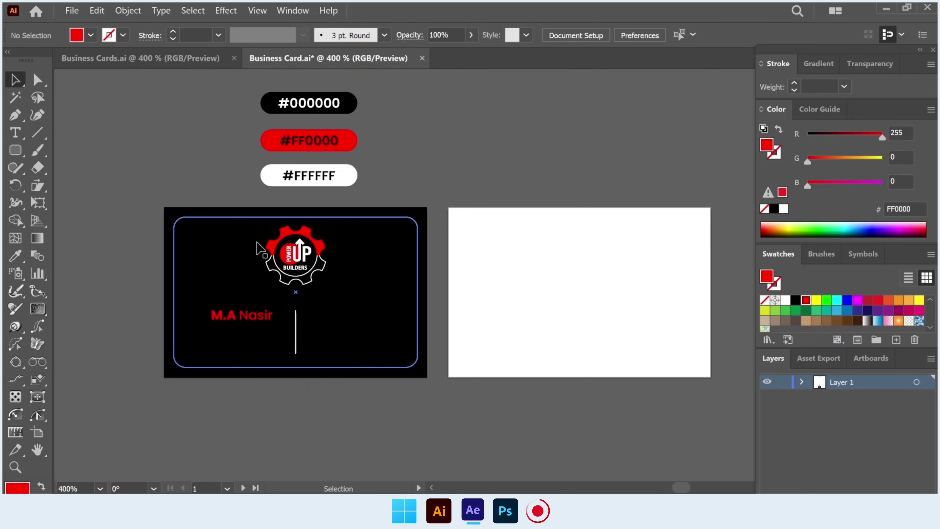
{"action": "left_click", "coordinate": [261, 318]}
Nudge the name right and add a white title line, typed as 'CEO', beneath it
{"action": "key", "text": "Right"}
{"action": "key", "text": "Right"}
{"action": "key", "text": "Right"}
{"action": "key", "text": "Right"}
{"action": "key", "text": "Right"}
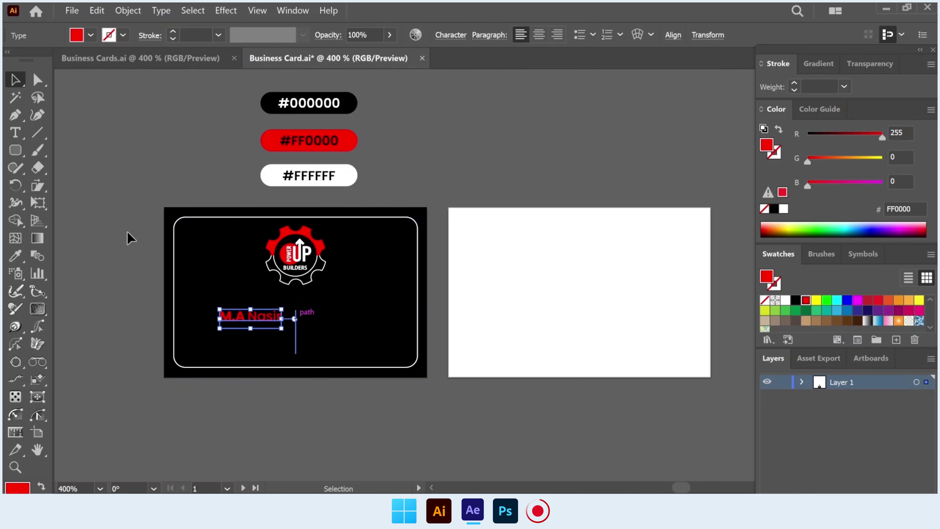
{"action": "left_click", "coordinate": [14, 133]}
{"action": "left_click", "coordinate": [216, 338]}
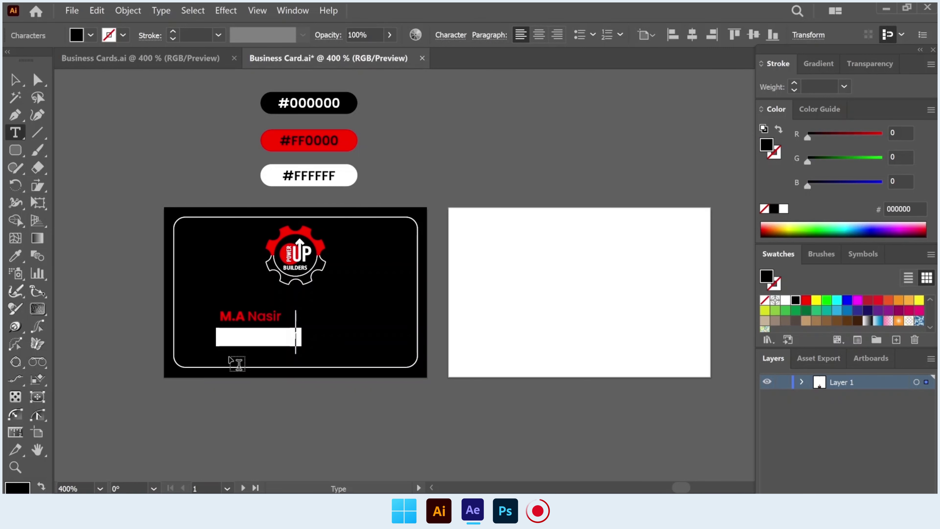
{"action": "key", "text": "BackSpace"}
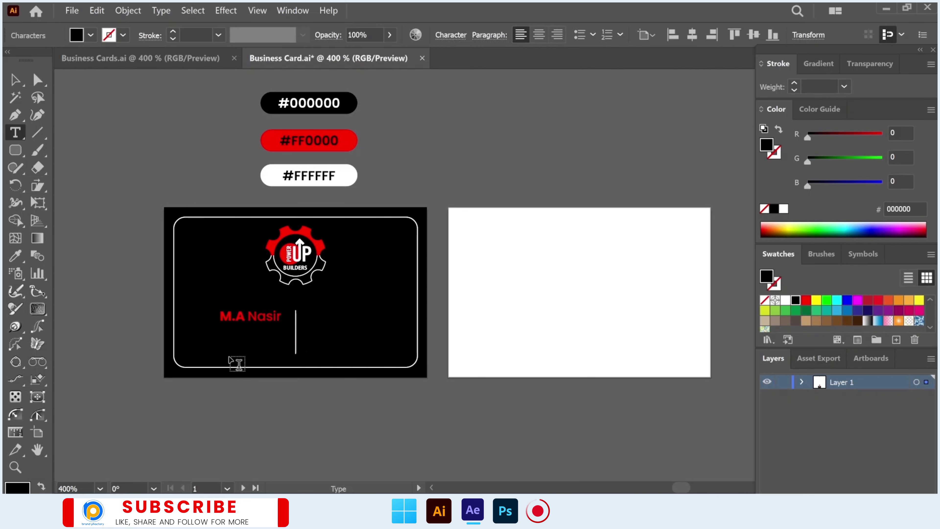
{"action": "type", "text": "CEO"}
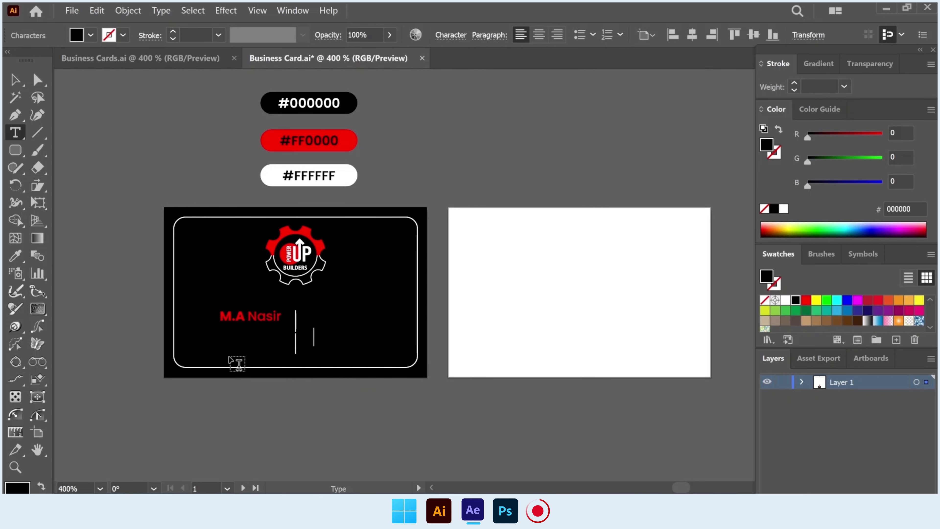
{"action": "key", "text": "ctrl+a"}
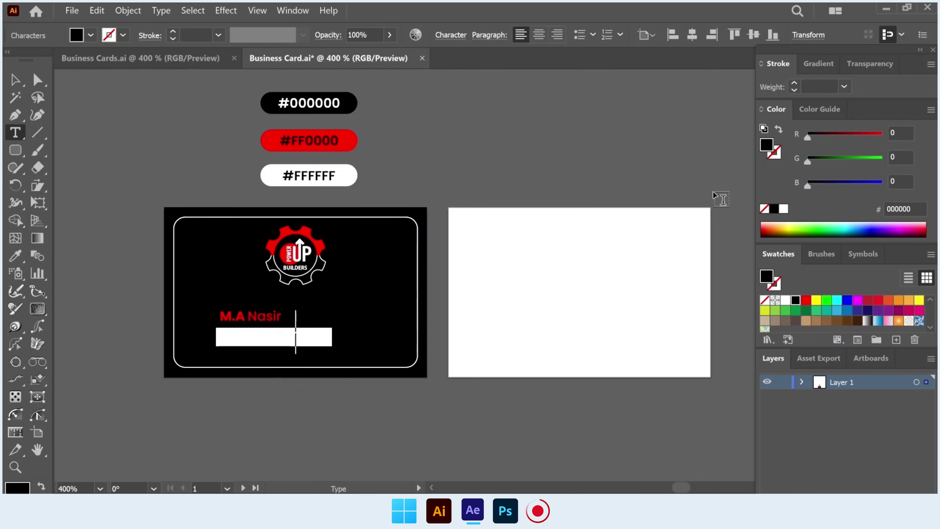
{"action": "left_click", "coordinate": [784, 210]}
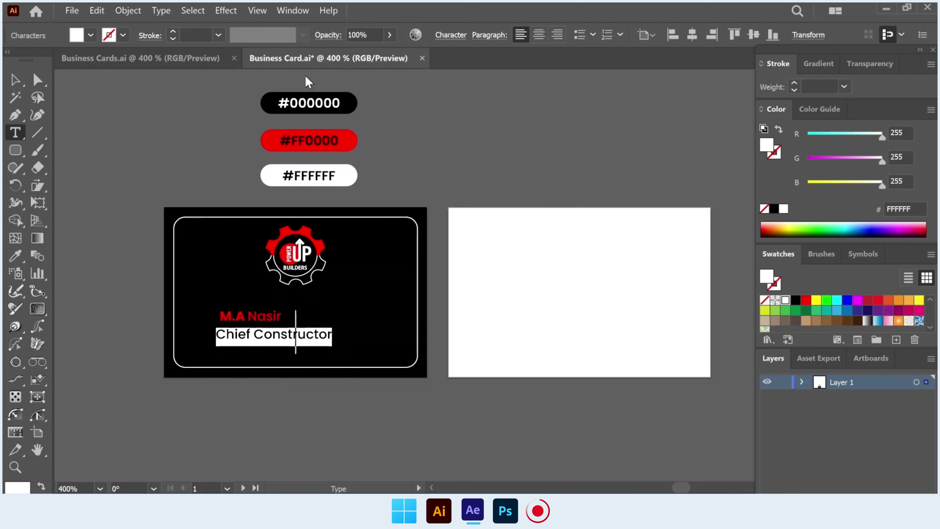
Style the title in Poppins Italic at a reduced font size
{"action": "key", "text": "ctrl+t"}
{"action": "left_click", "coordinate": [454, 79]}
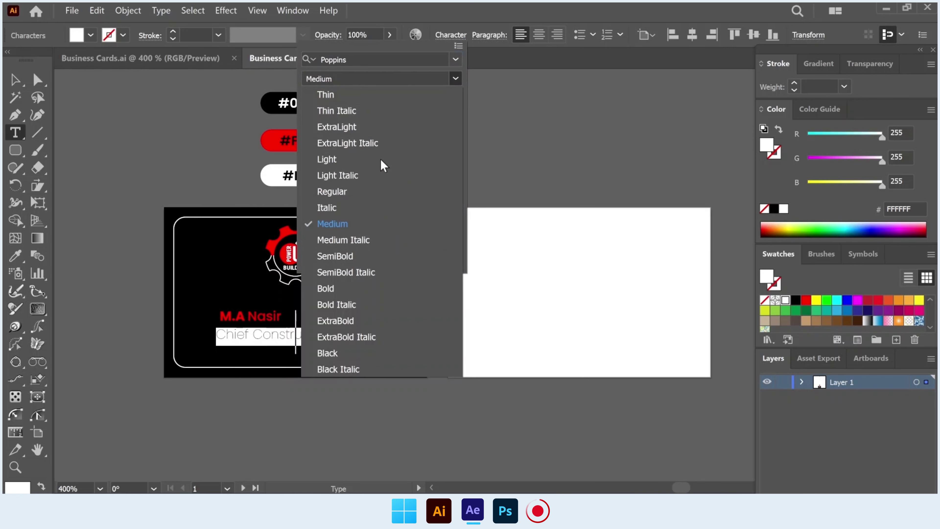
{"action": "left_click", "coordinate": [351, 191]}
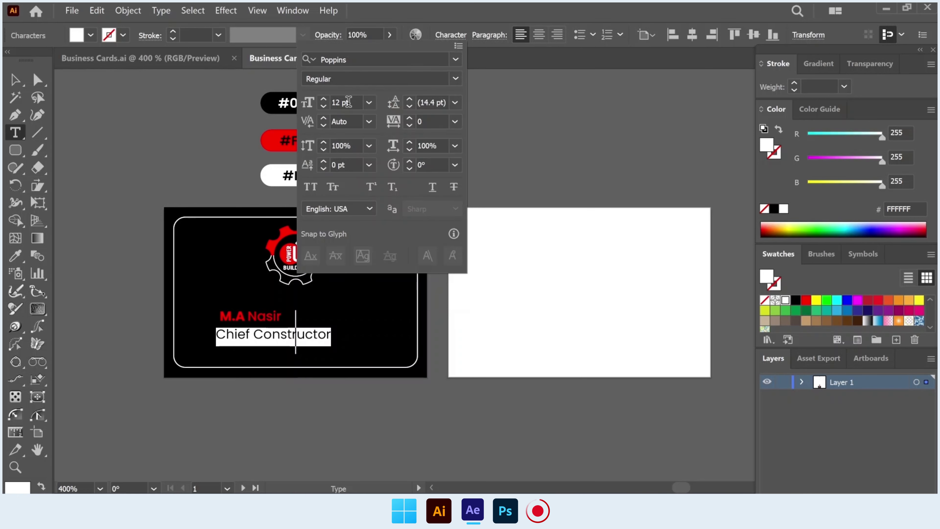
{"action": "left_click", "coordinate": [324, 107]}
{"action": "left_click", "coordinate": [324, 106]}
{"action": "left_click", "coordinate": [324, 107]}
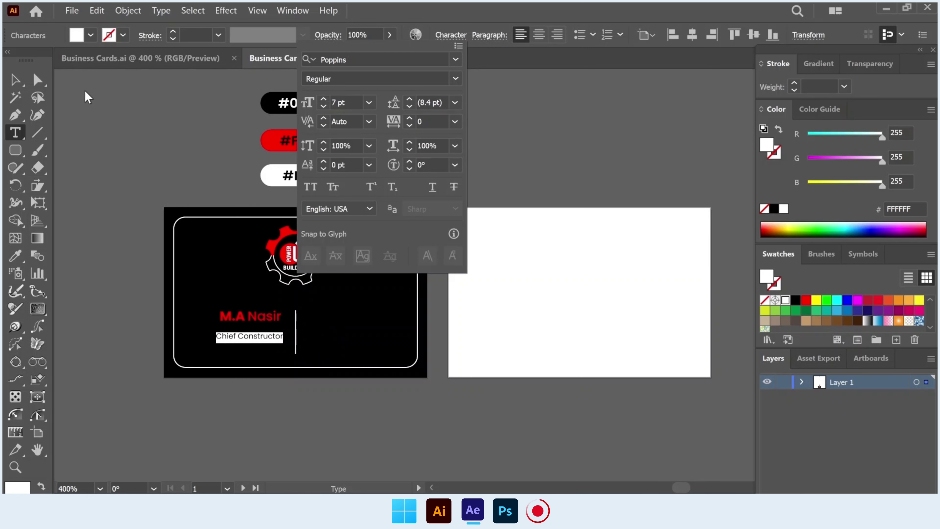
{"action": "left_click", "coordinate": [458, 83]}
{"action": "left_click", "coordinate": [346, 209]}
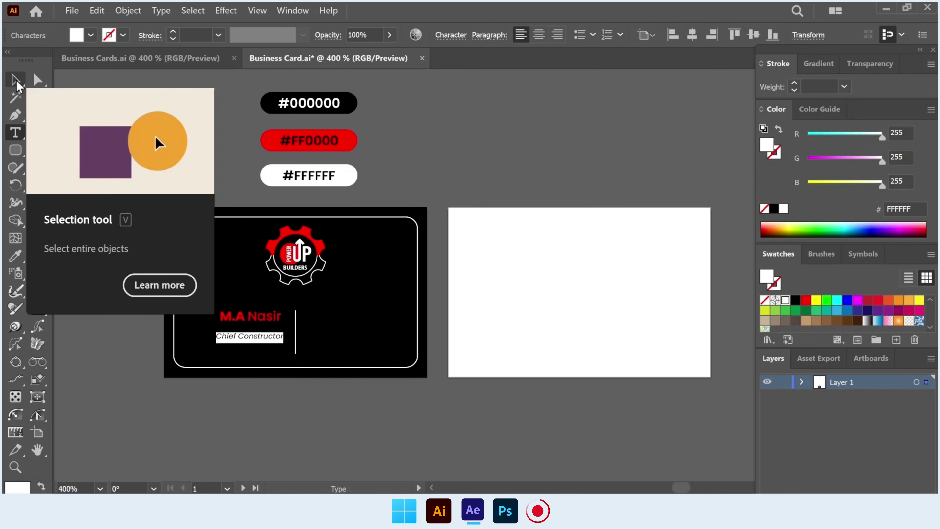
{"action": "left_click", "coordinate": [17, 86]}
{"action": "left_click", "coordinate": [240, 135]}
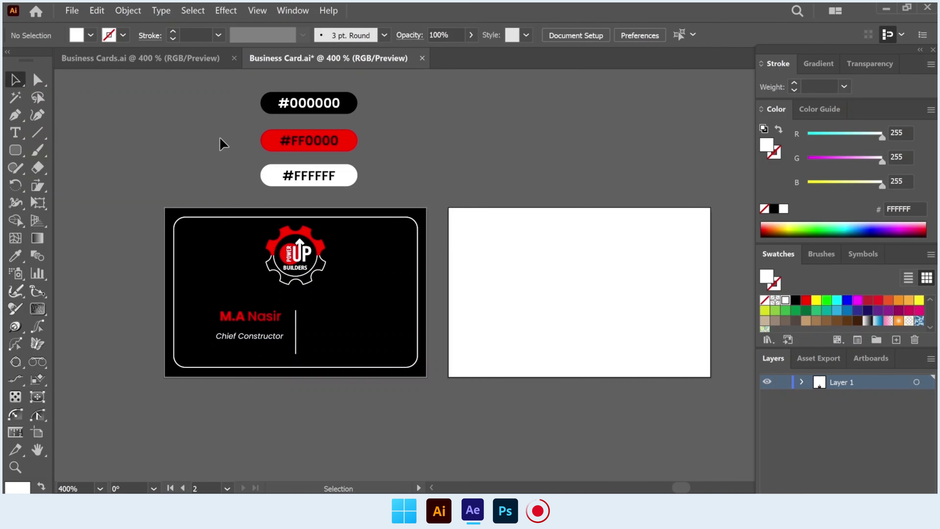
Nudge the title up under the name and move the phone, e-mail and address lines beside the divider
{"action": "left_click", "coordinate": [271, 340]}
{"action": "key", "text": "Up"}
{"action": "key", "text": "Up"}
{"action": "key", "text": "Up"}
{"action": "key", "text": "Up"}
{"action": "key", "text": "Up"}
{"action": "key", "text": "Up"}
{"action": "left_click", "coordinate": [348, 422]}
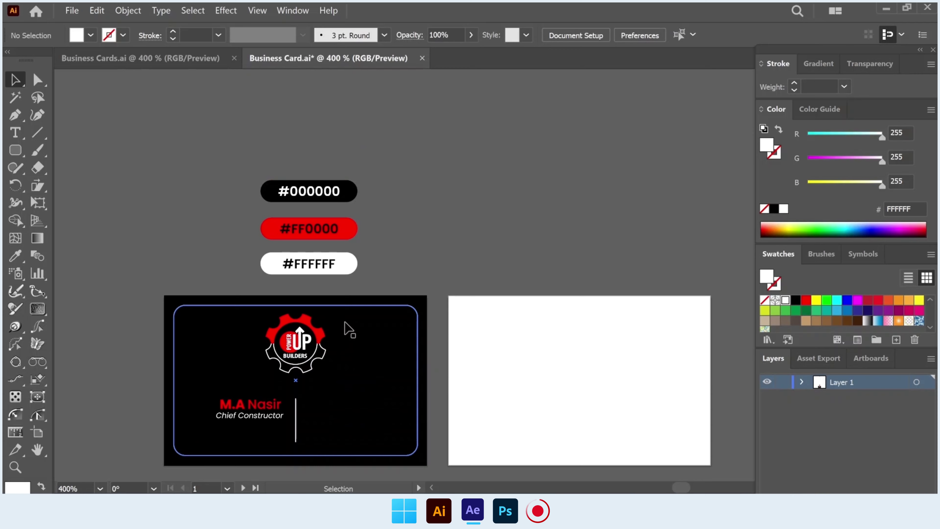
{"action": "left_click_drag", "start_coordinate": [444, 348], "coordinate": [431, 237]}
{"action": "left_click", "coordinate": [446, 347]}
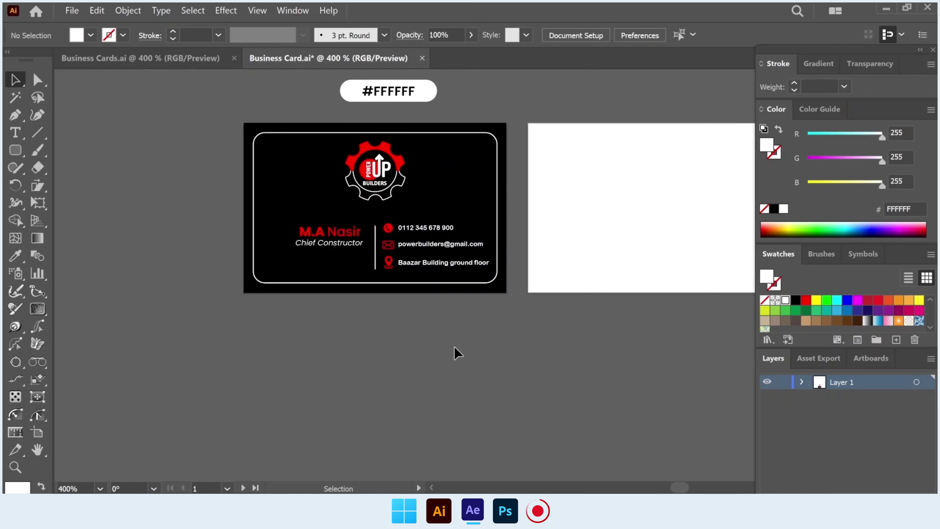
{"action": "scroll", "coordinate": [487, 349], "scroll_direction": "up", "scroll_amount": 1}
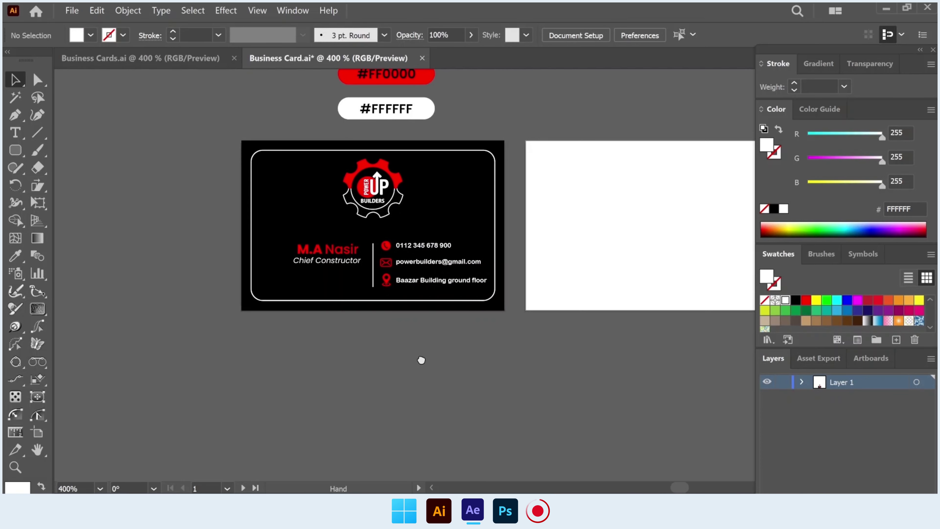
{"action": "scroll", "coordinate": [385, 353], "scroll_direction": "right", "scroll_amount": 4}
Place the white paper texture image stretched over the back artboard
{"action": "left_click", "coordinate": [72, 10]}
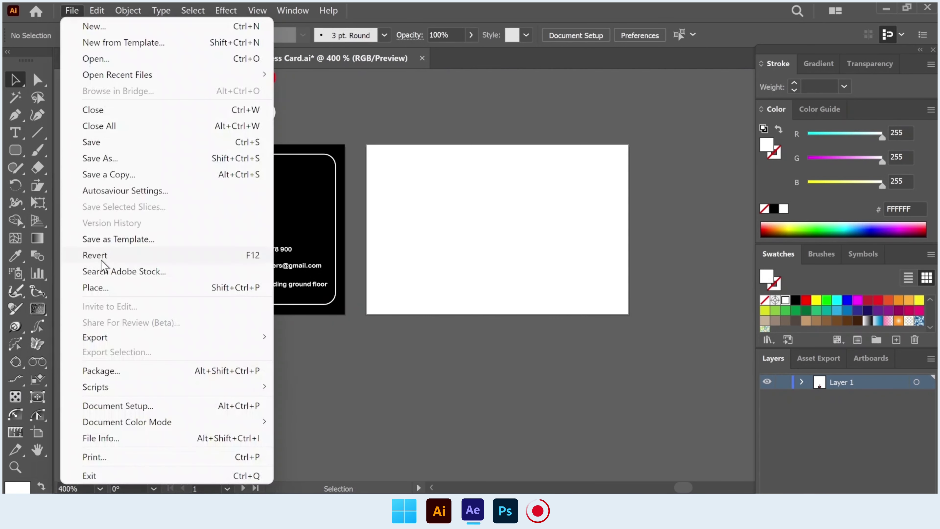
{"action": "left_click", "coordinate": [93, 287]}
{"action": "left_click_drag", "start_coordinate": [368, 145], "coordinate": [628, 357]}
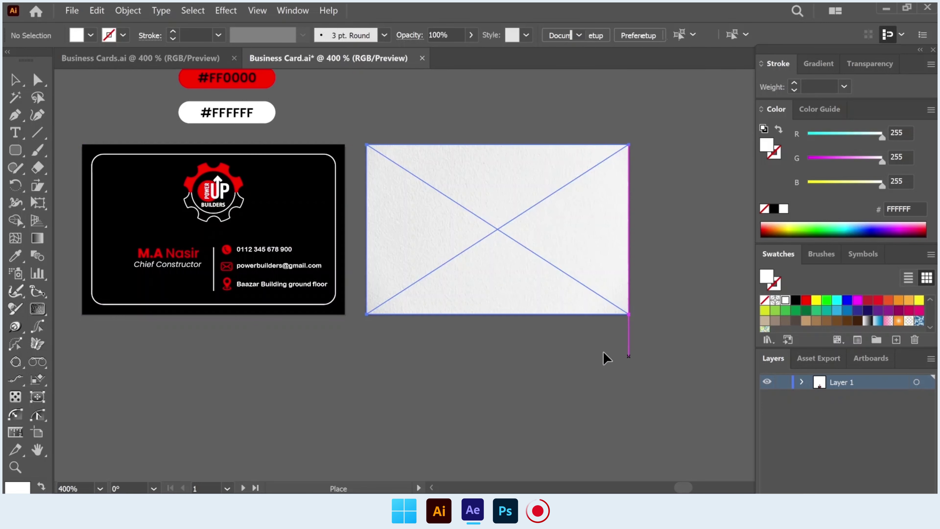
Copy the rounded border onto the back card, bring it to front, with no fill and a black stroke
{"action": "left_click", "coordinate": [583, 362]}
{"action": "left_click_drag", "start_coordinate": [339, 183], "coordinate": [614, 200]}
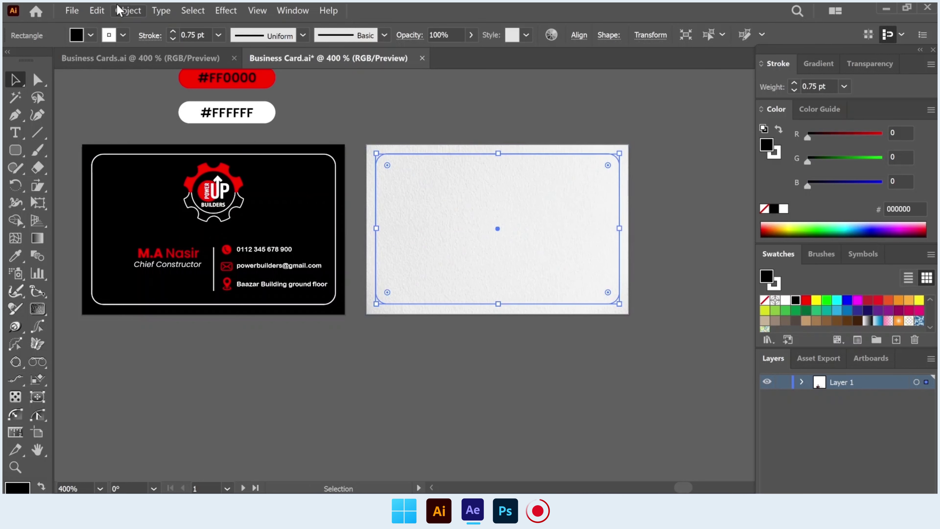
{"action": "left_click", "coordinate": [128, 11]}
{"action": "left_click", "coordinate": [377, 36]}
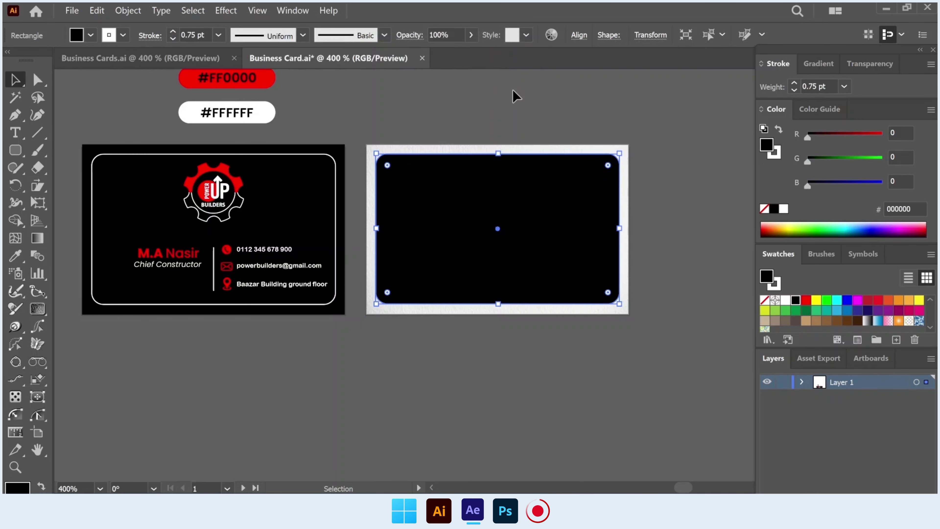
{"action": "left_click", "coordinate": [765, 209]}
{"action": "left_click", "coordinate": [776, 154]}
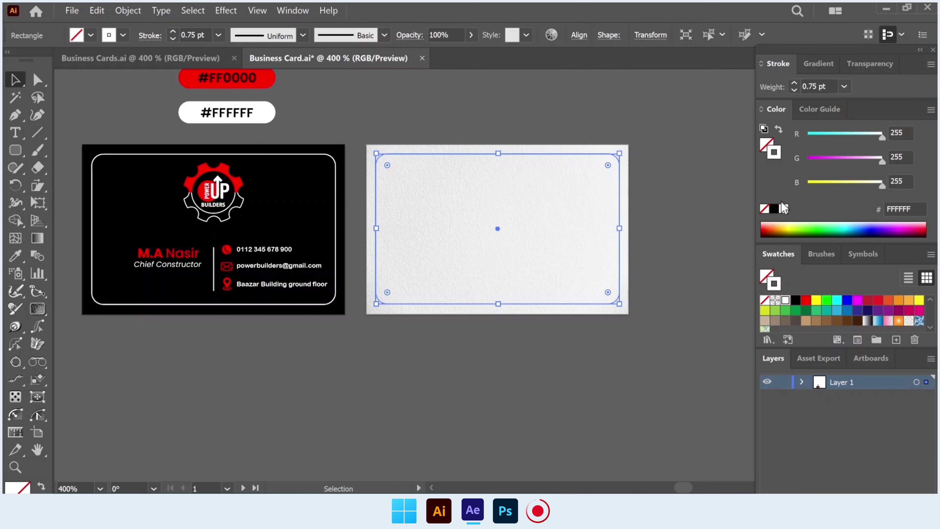
{"action": "left_click", "coordinate": [773, 210]}
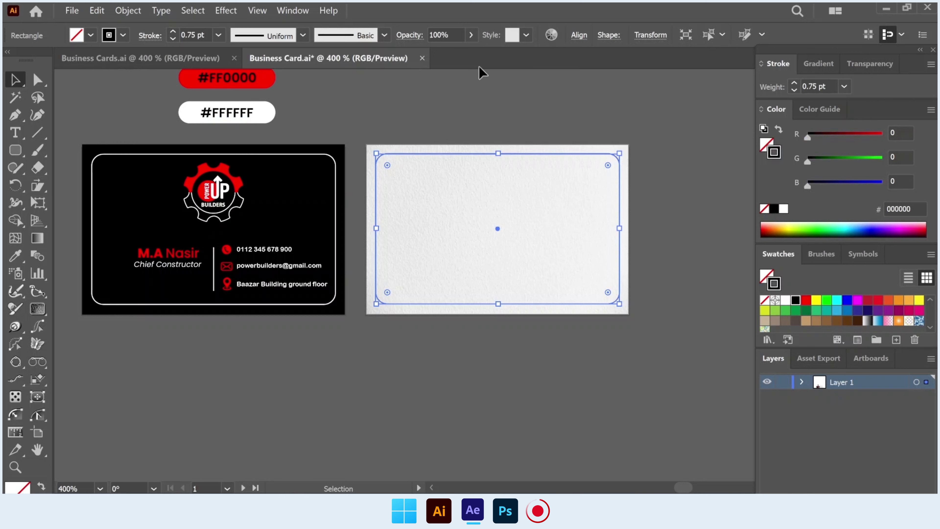
Try vertically aligning the back border, undo it, and reselect the border
{"action": "left_click", "coordinate": [580, 35]}
{"action": "left_click", "coordinate": [451, 77]}
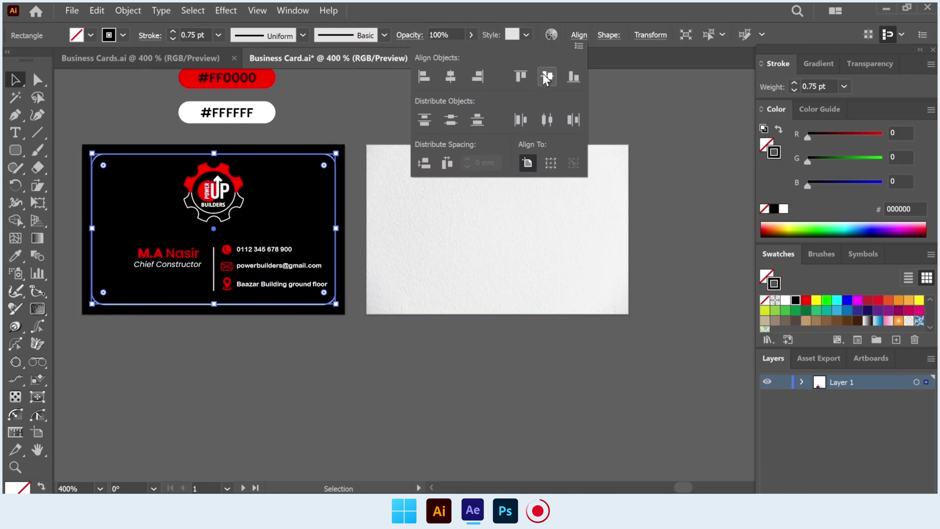
{"action": "left_click", "coordinate": [544, 74]}
{"action": "key", "text": "ctrl+z"}
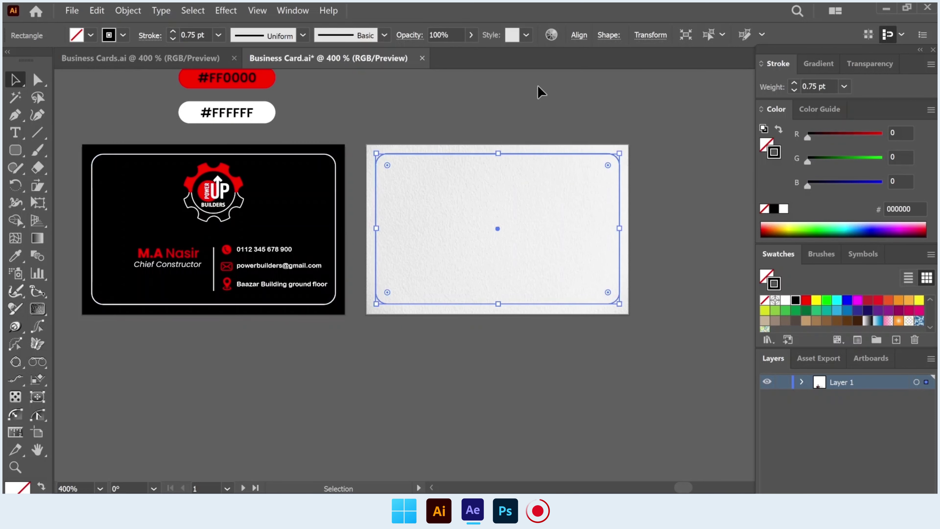
{"action": "left_click", "coordinate": [538, 84]}
{"action": "left_click", "coordinate": [546, 154]}
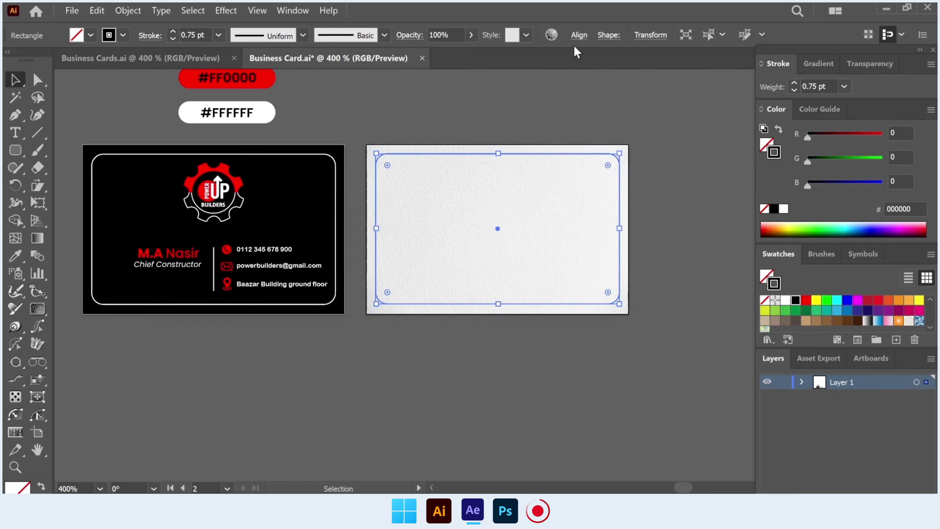
{"action": "left_click", "coordinate": [578, 36]}
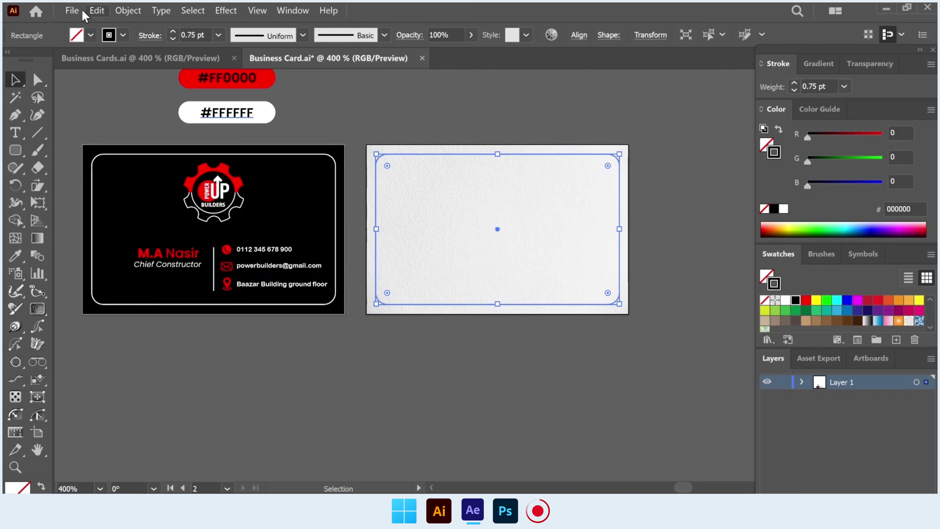
Place the Power Up Builders logo PNG on the textured back card and centre it vertically
{"action": "left_click", "coordinate": [72, 10]}
{"action": "left_click", "coordinate": [118, 285]}
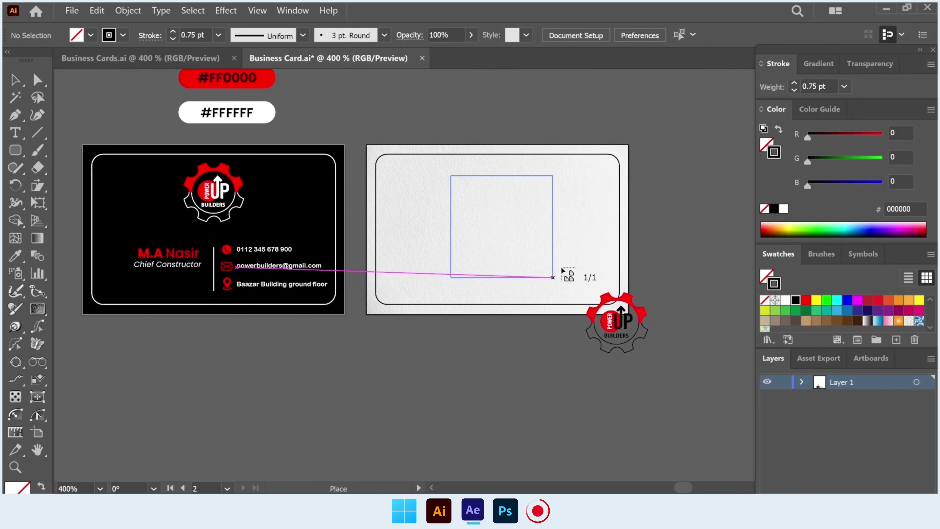
{"action": "left_click_drag", "start_coordinate": [451, 176], "coordinate": [542, 266]}
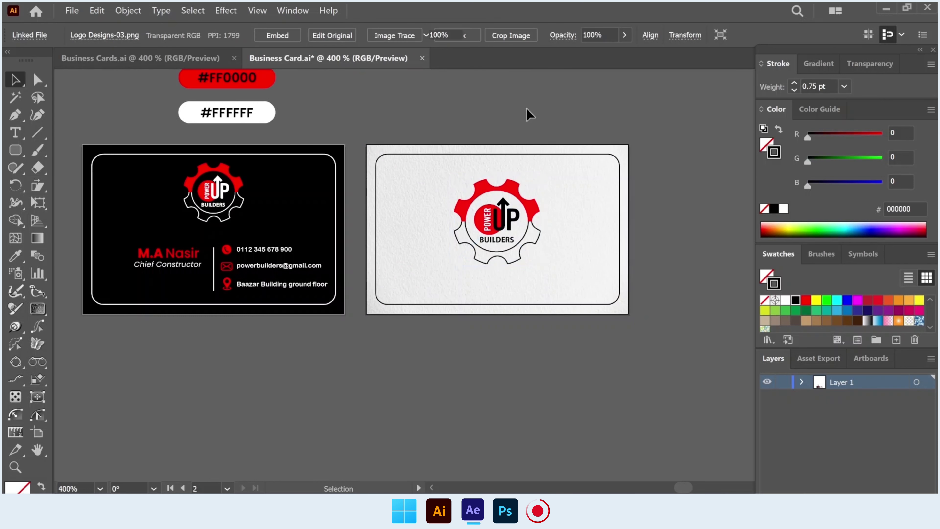
{"action": "left_click", "coordinate": [650, 35]}
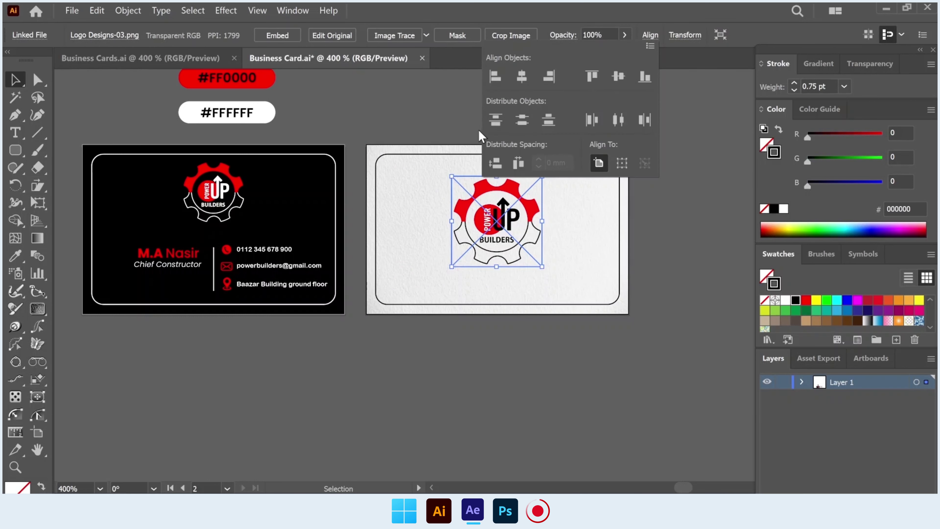
{"action": "left_click", "coordinate": [619, 76]}
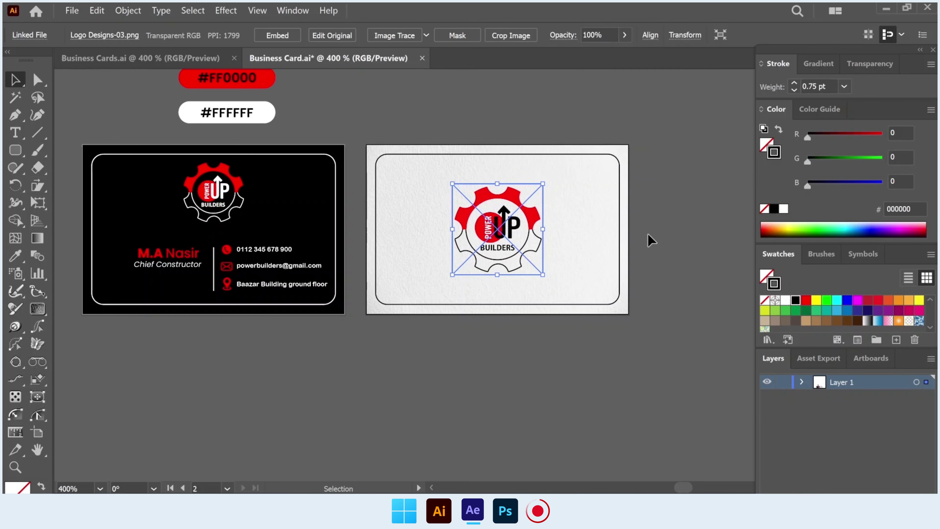
{"action": "scroll", "coordinate": [417, 326], "scroll_direction": "up", "scroll_amount": 1}
{"action": "scroll", "coordinate": [417, 326], "scroll_direction": "up", "scroll_amount": 1}
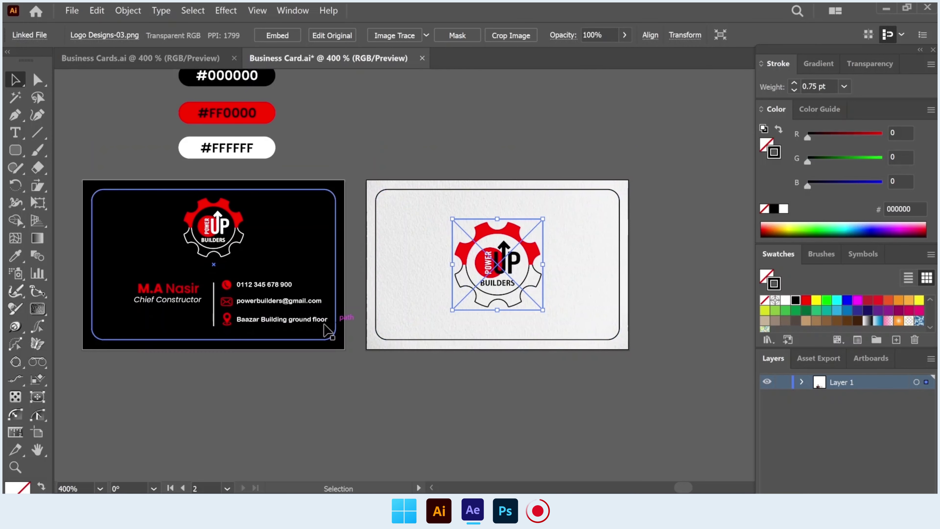
{"action": "left_click_drag", "start_coordinate": [323, 328], "coordinate": [382, 350]}
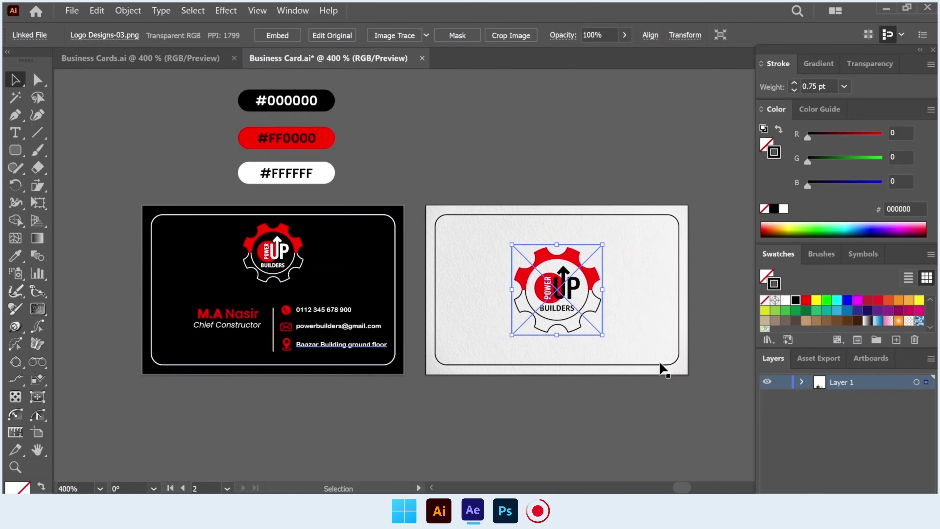